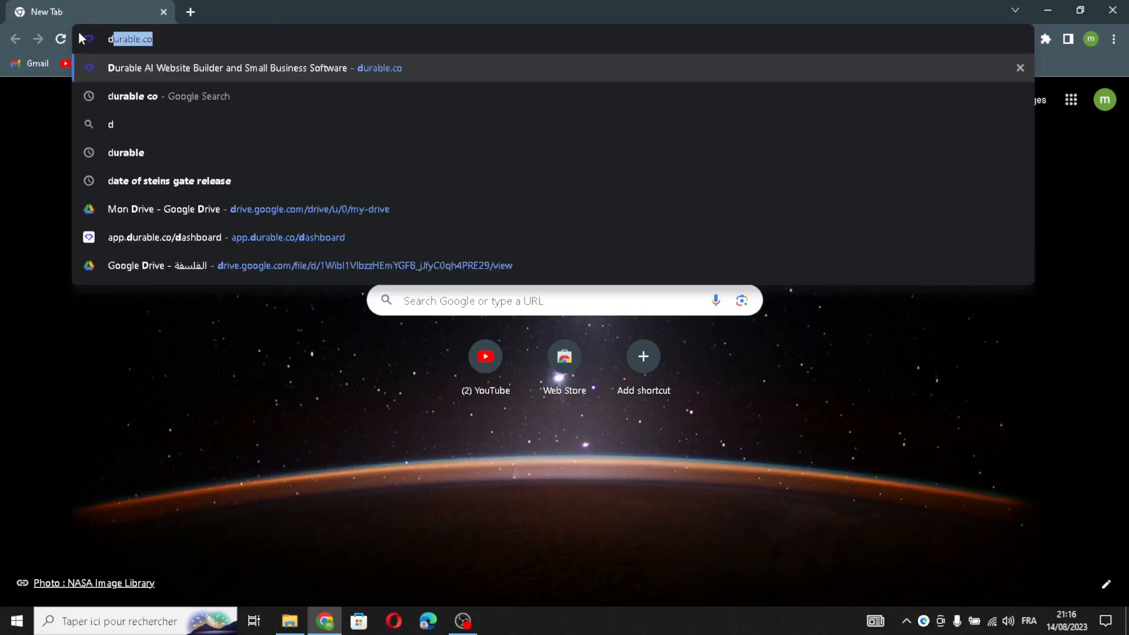
Open durable.co and sign in to reach the list of businesses
key(Return)
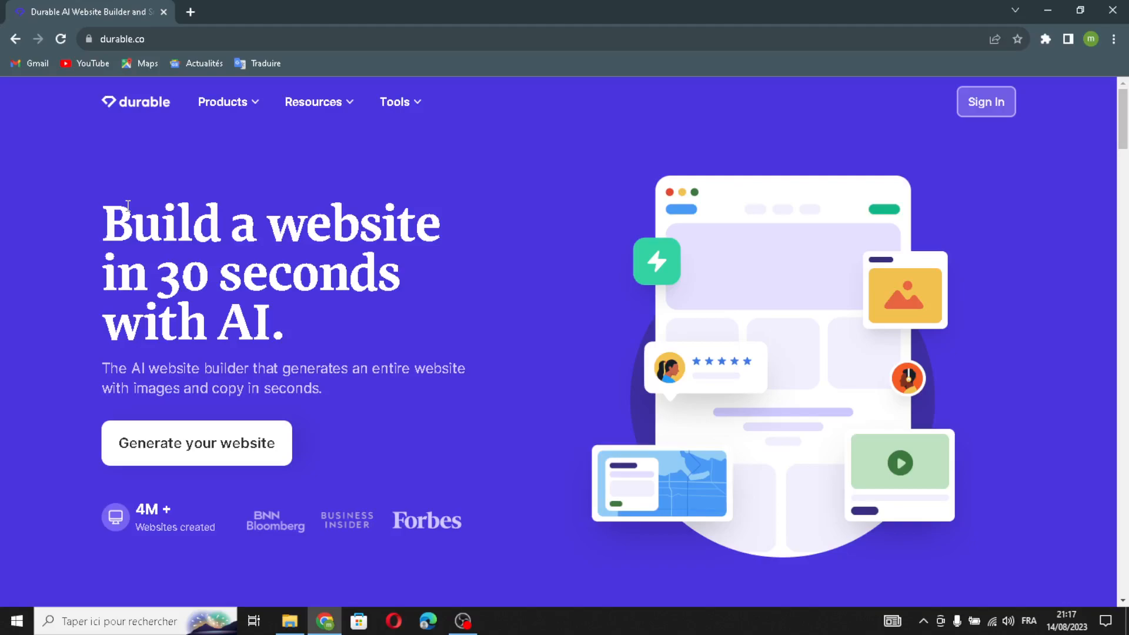
drag(102, 209, 331, 323)
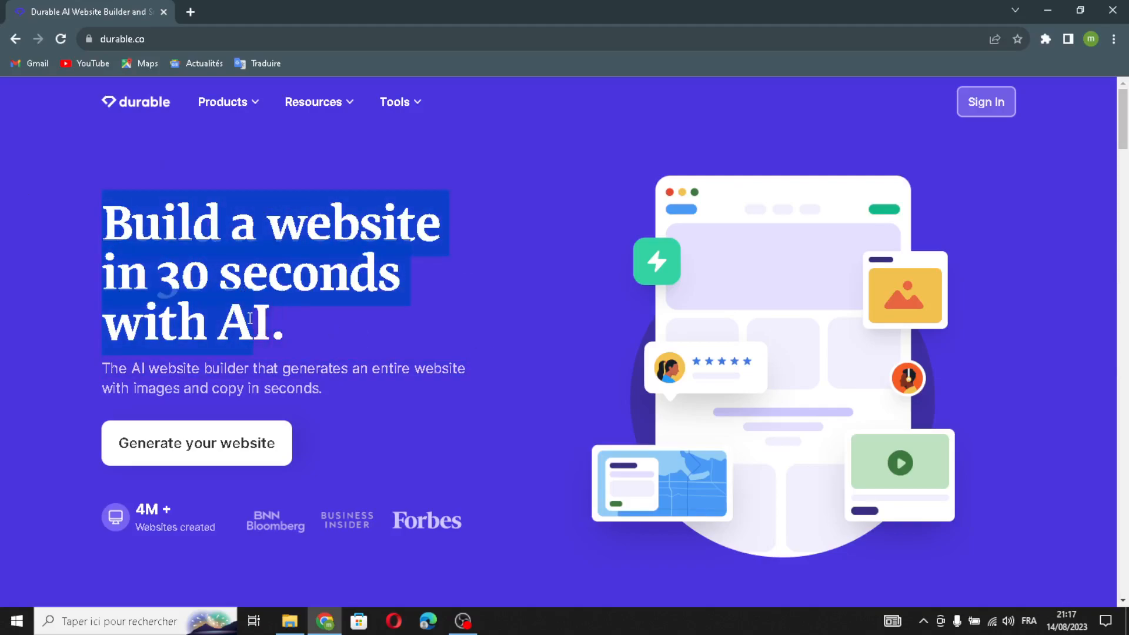
click(221, 482)
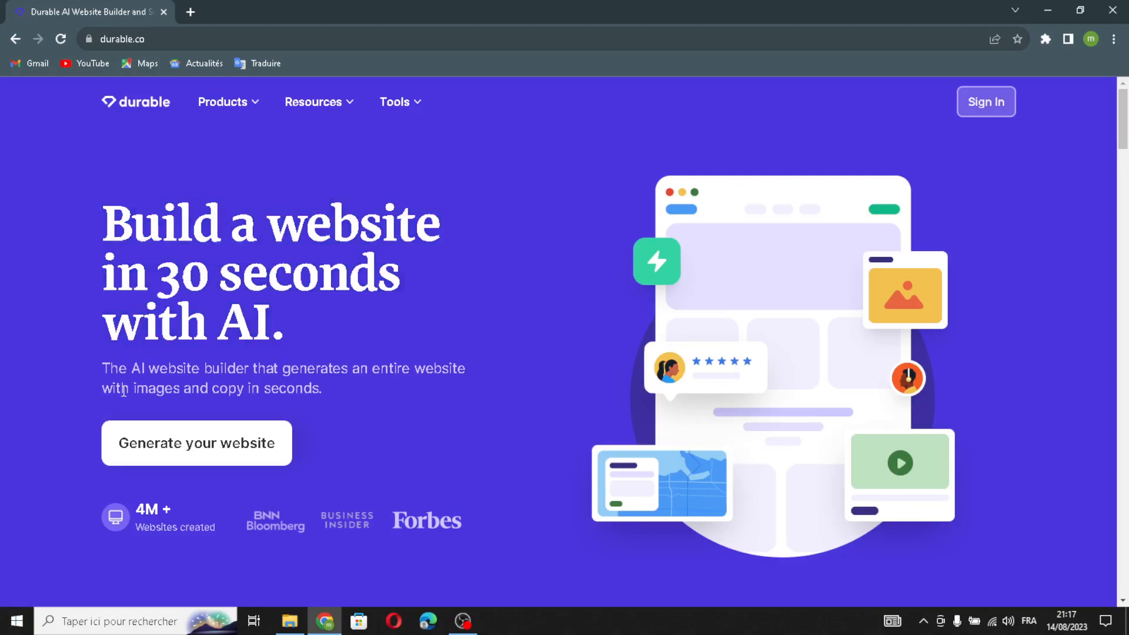
drag(100, 367, 327, 390)
click(240, 522)
click(979, 112)
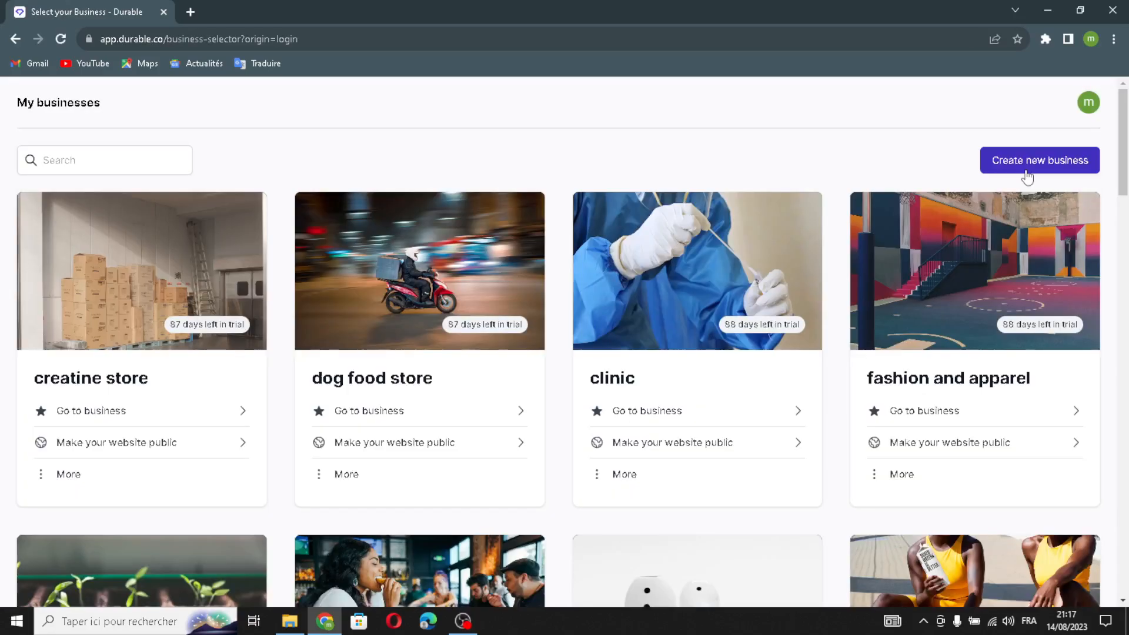
Start creating a new business and name it "resources business"
click(1028, 170)
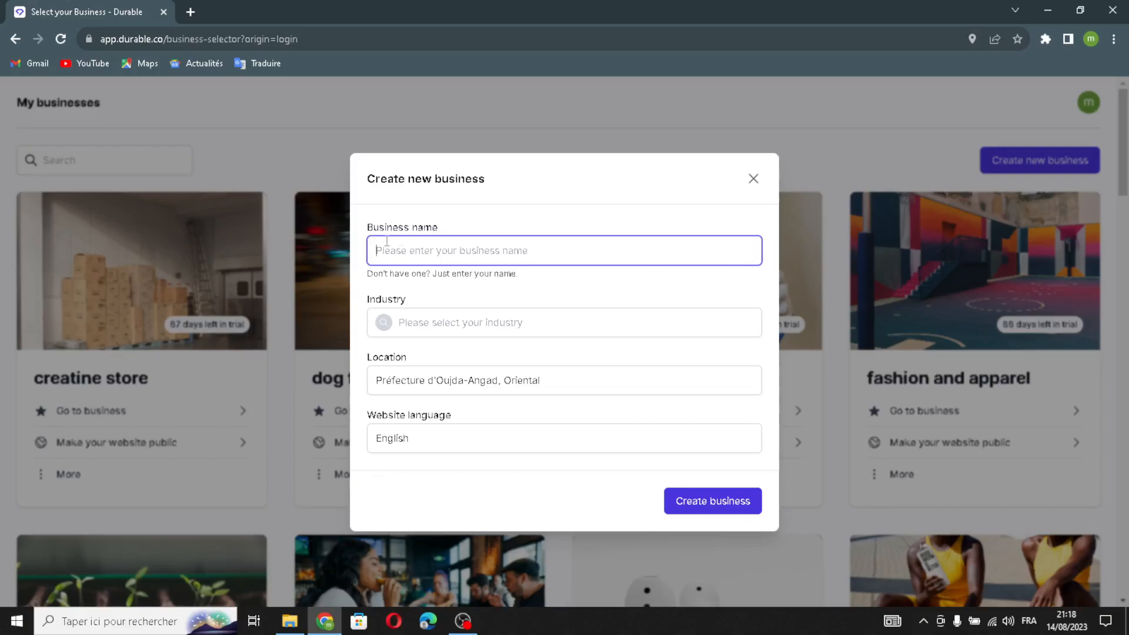
text(re)
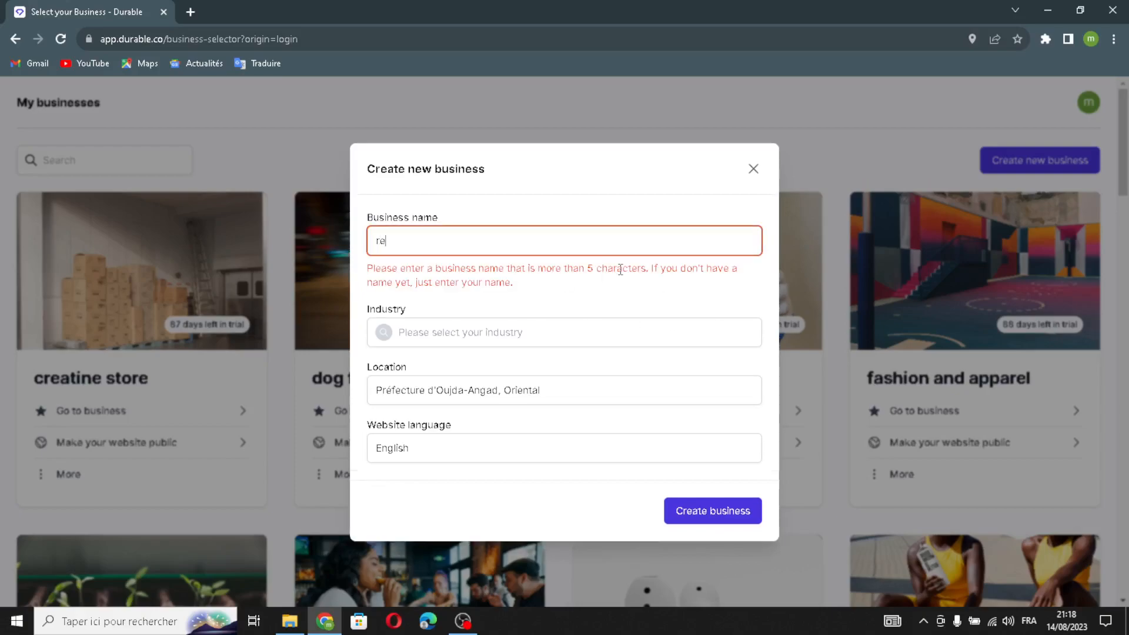
text(sourc)
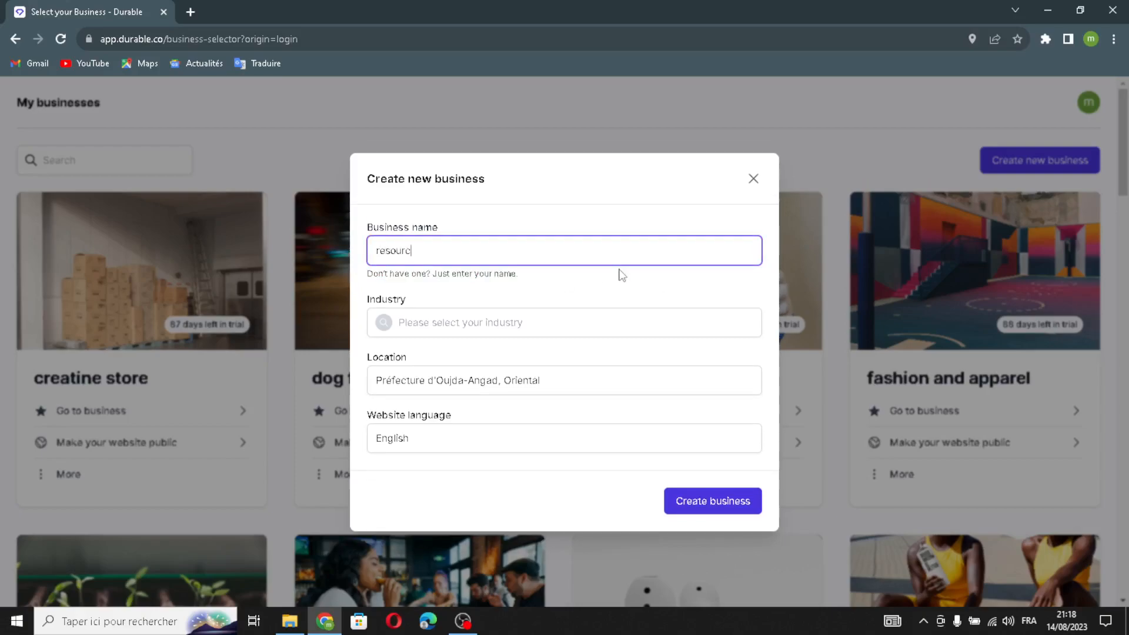
text(es business)
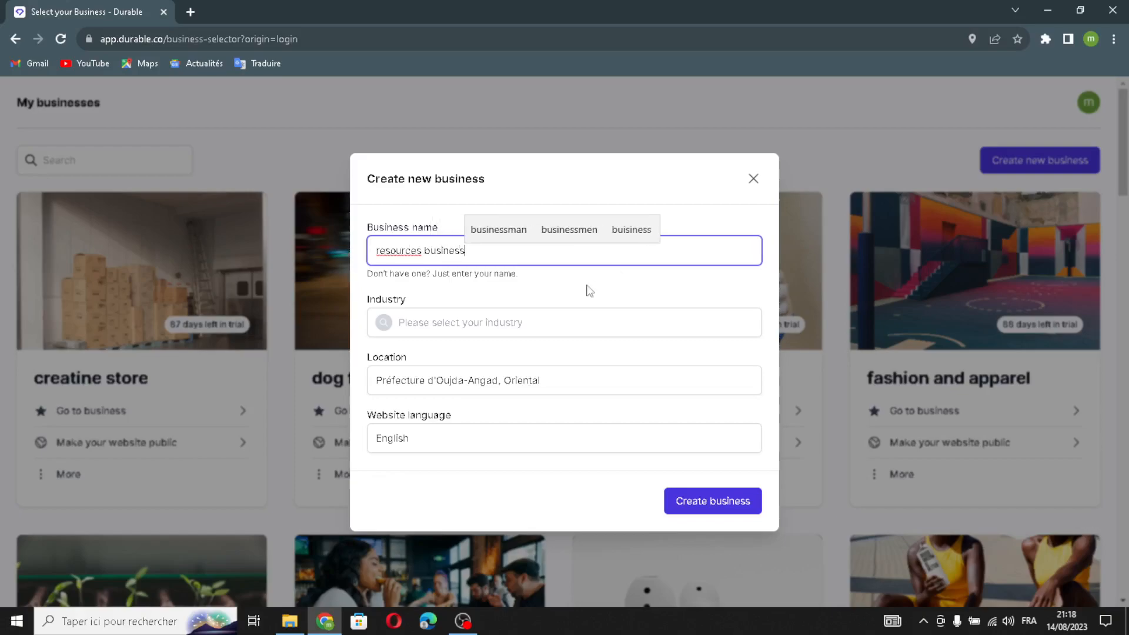
Enter "resources" as the industry of the new business
click(528, 324)
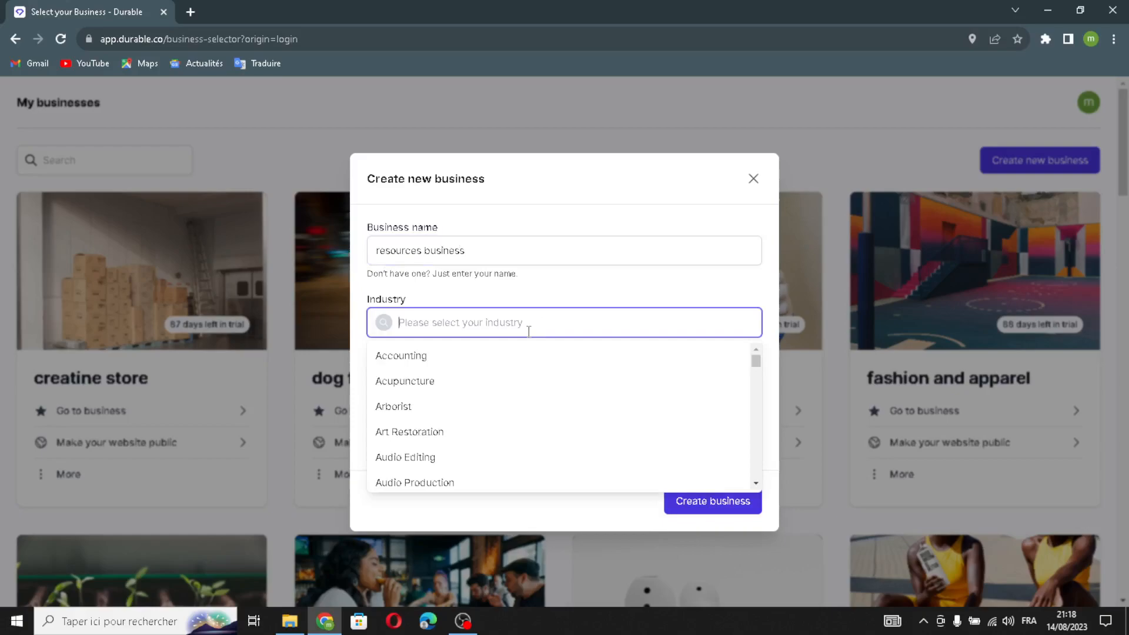
text(res)
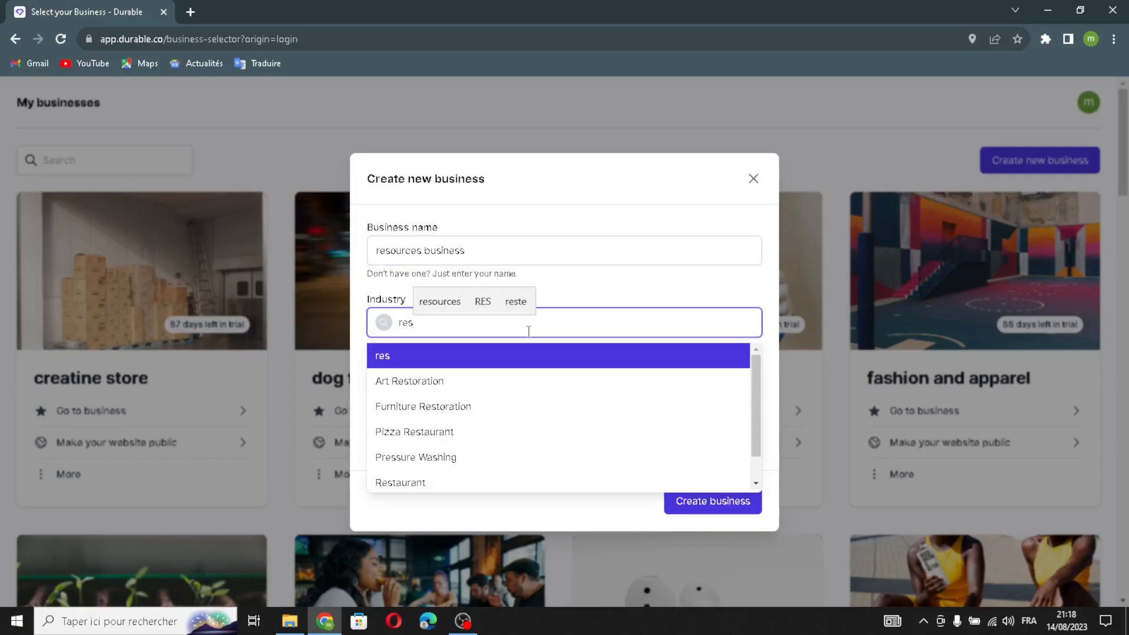
text(oure)
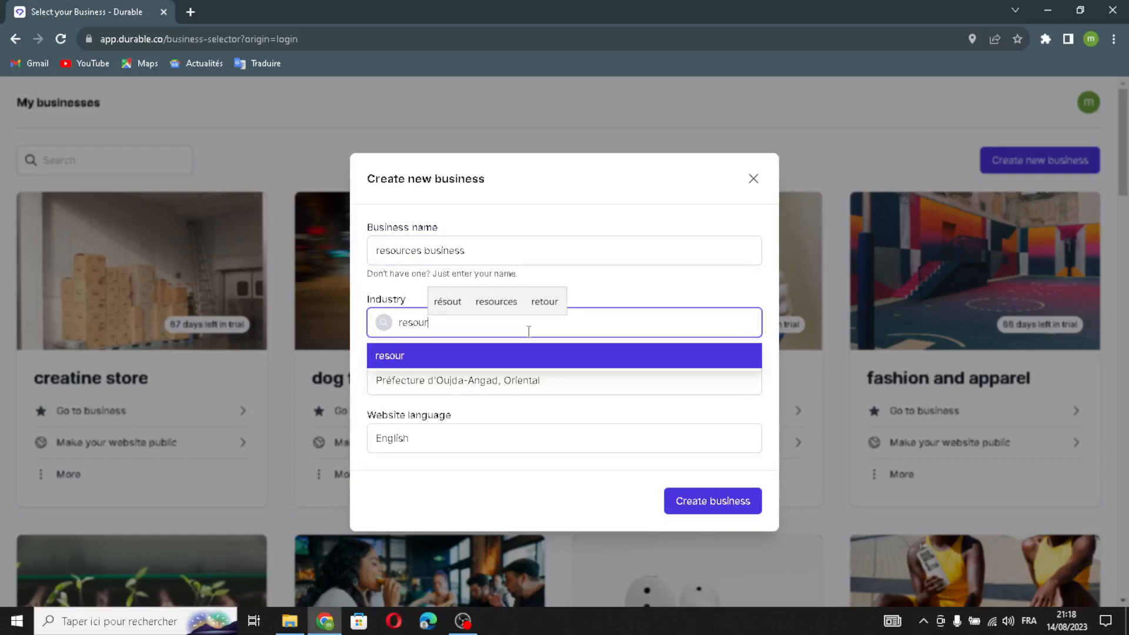
key(BackSpace)
text(ces)
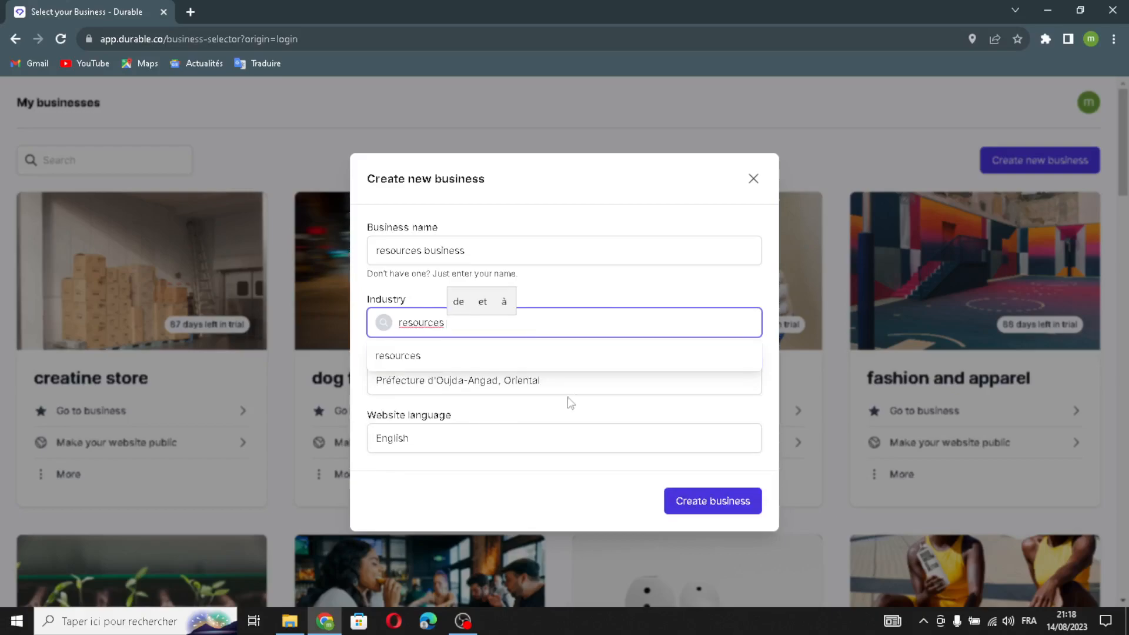
Keep the suggested location and English as the website language, and create the business
click(585, 382)
click(459, 450)
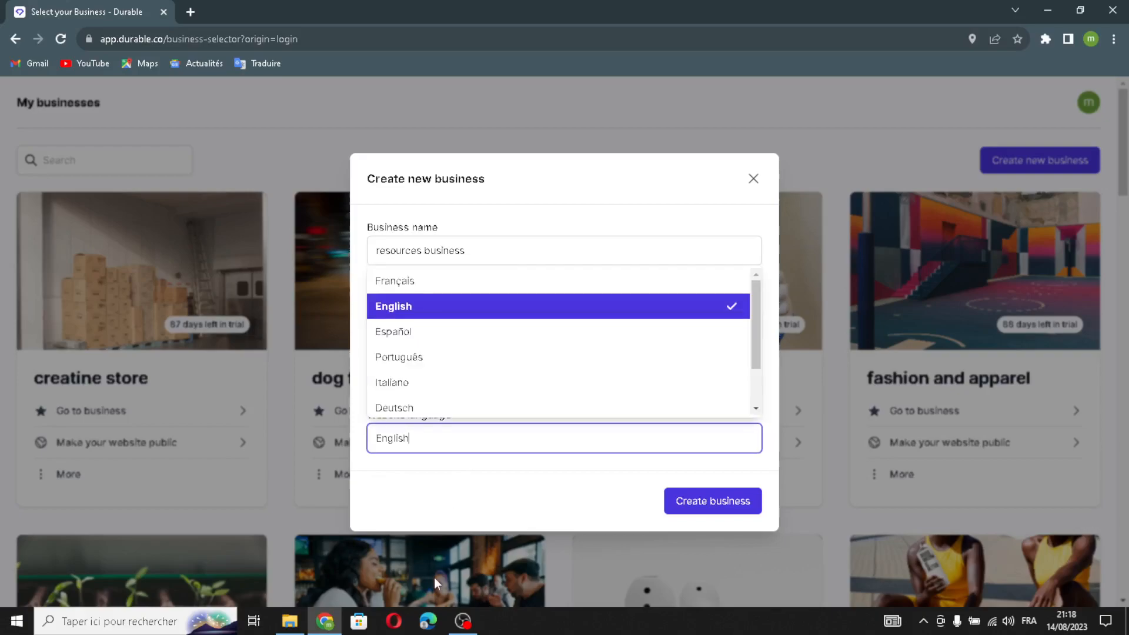
click(450, 503)
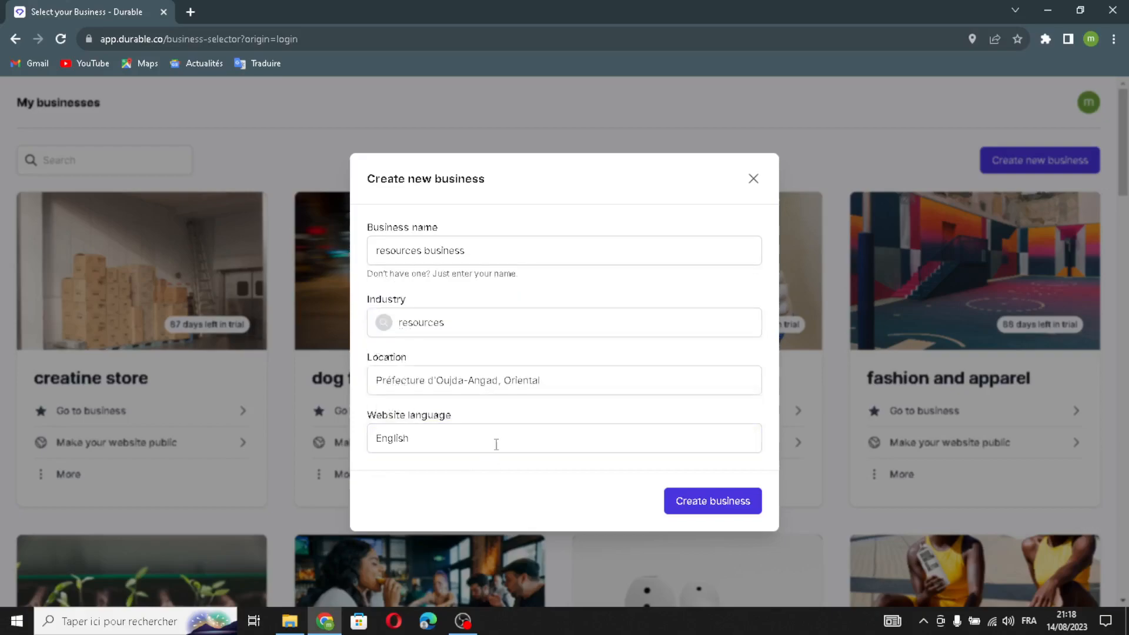
click(710, 501)
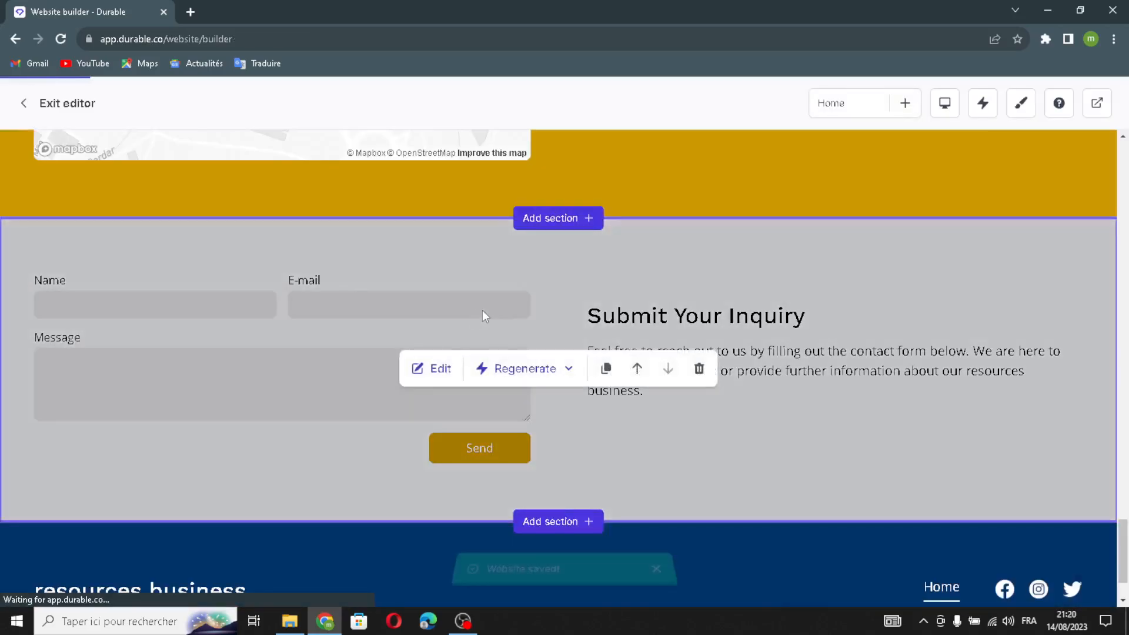
Open the website header for editing and turn on the option to replace the company name with a logo
scroll(620, 309, up, 15)
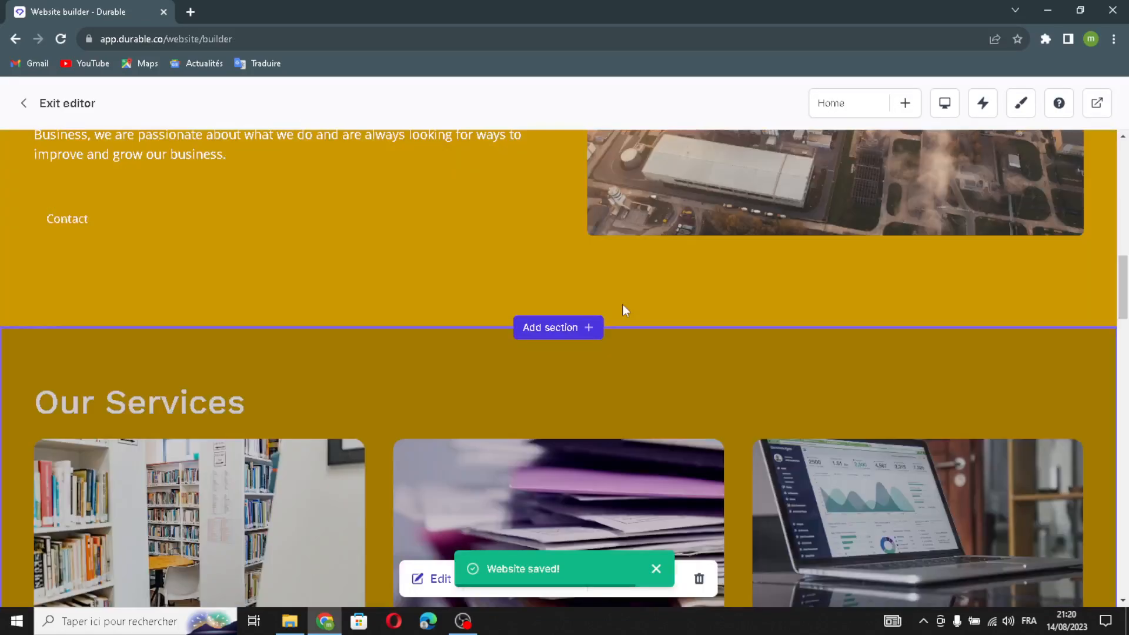
scroll(622, 304, up, 5)
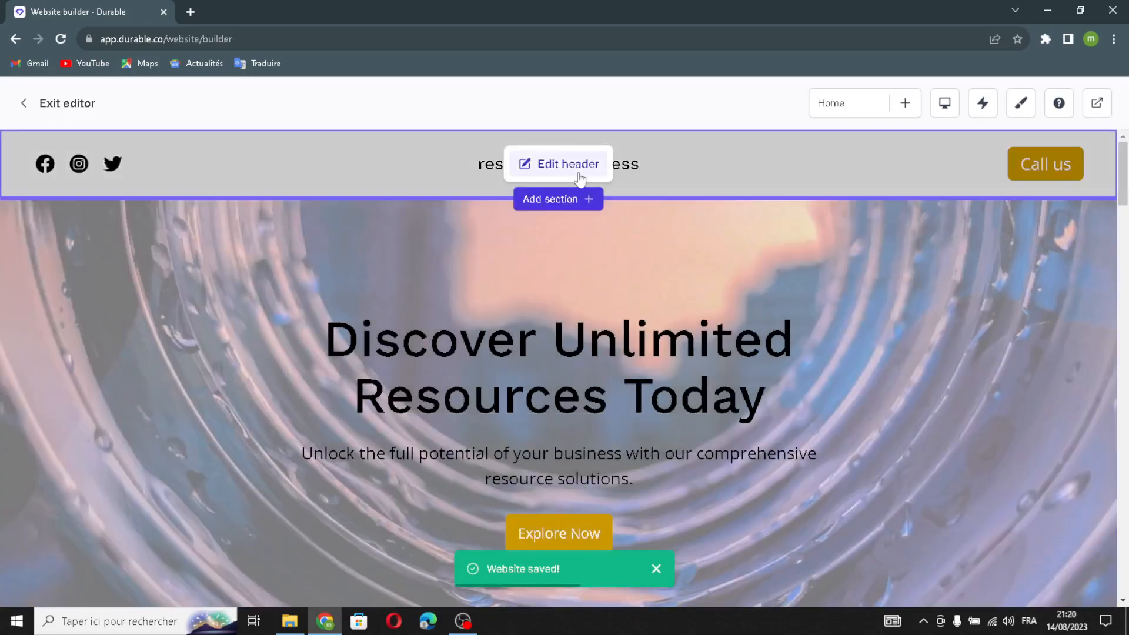
click(577, 165)
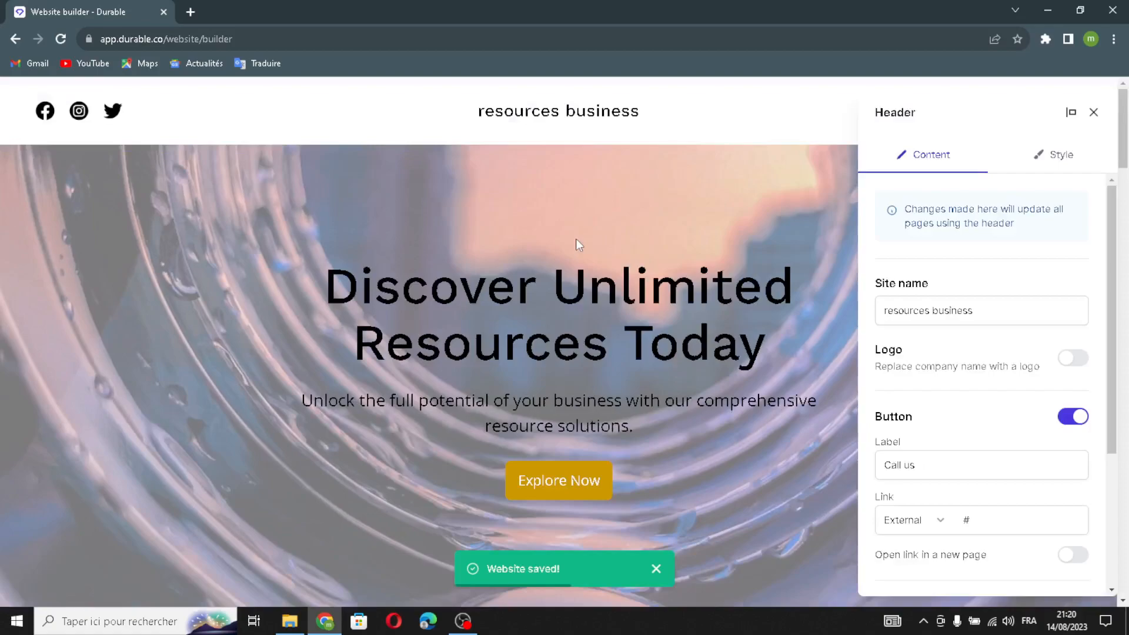
triple_click(951, 317)
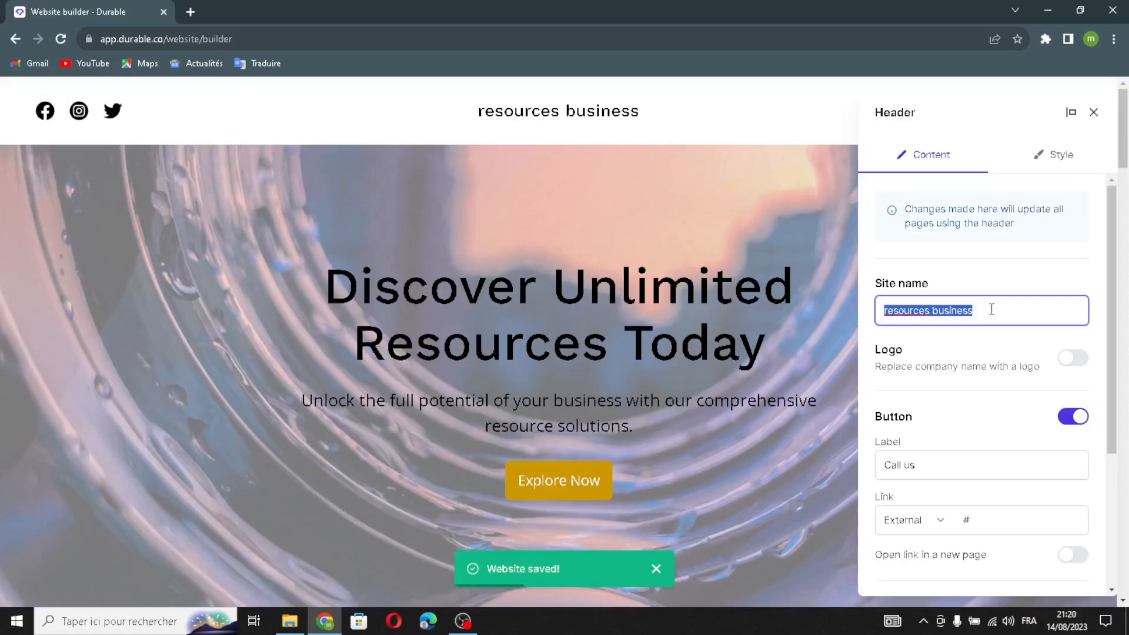
click(1084, 357)
scroll(970, 423, down, 2)
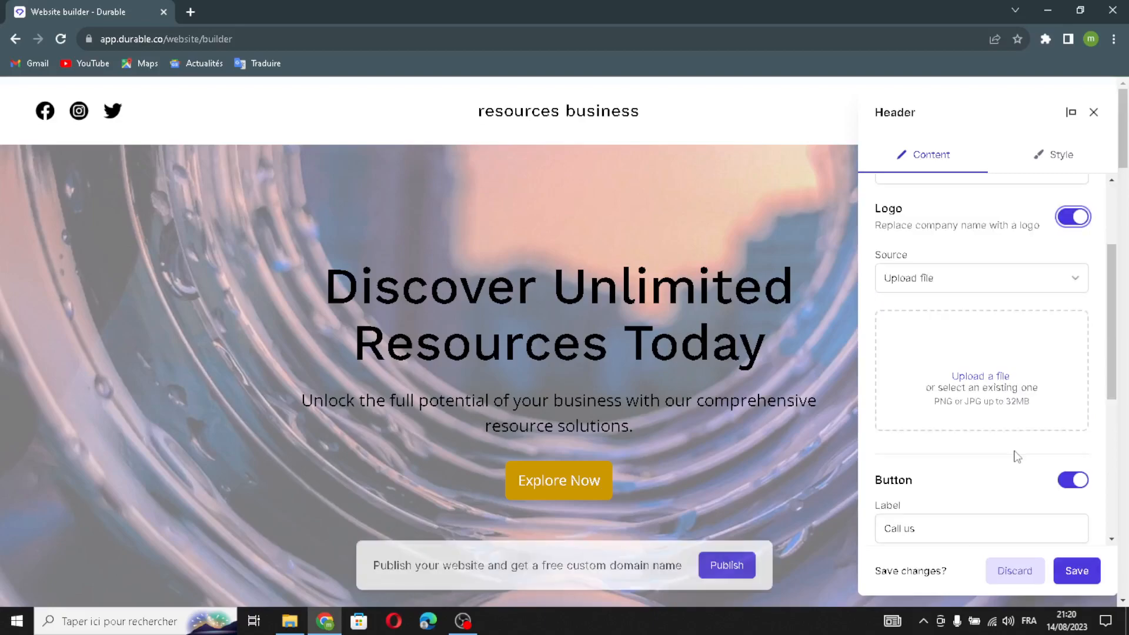
Examine the header's button label, link and social link settings, including the types offered for a new social channel
scroll(1000, 459, down, 2)
drag(945, 391, 912, 398)
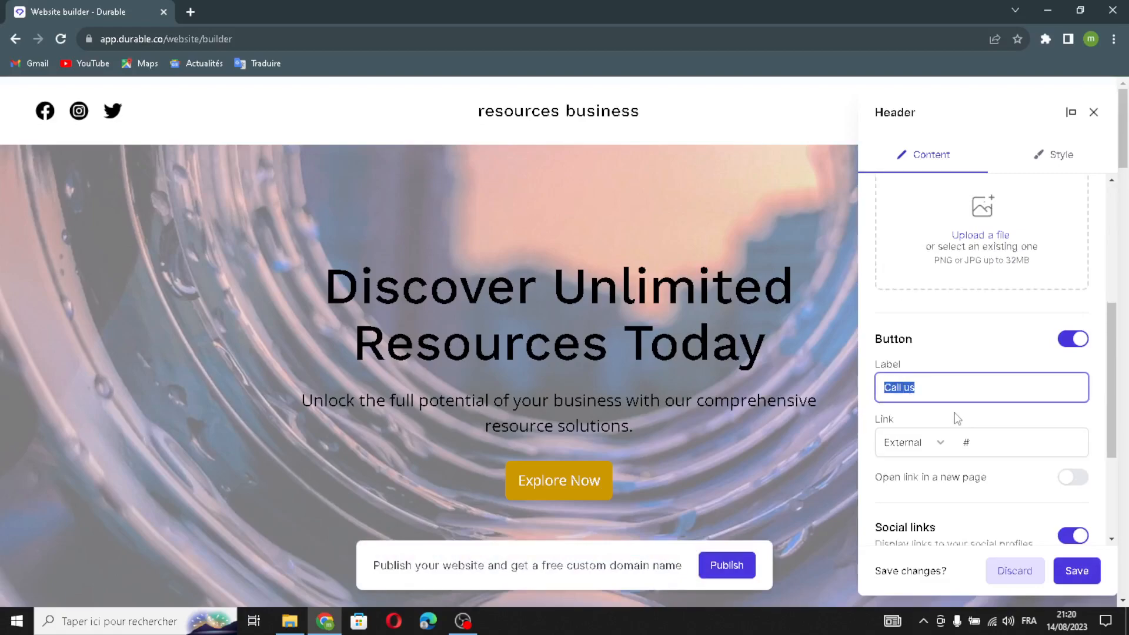
click(1018, 453)
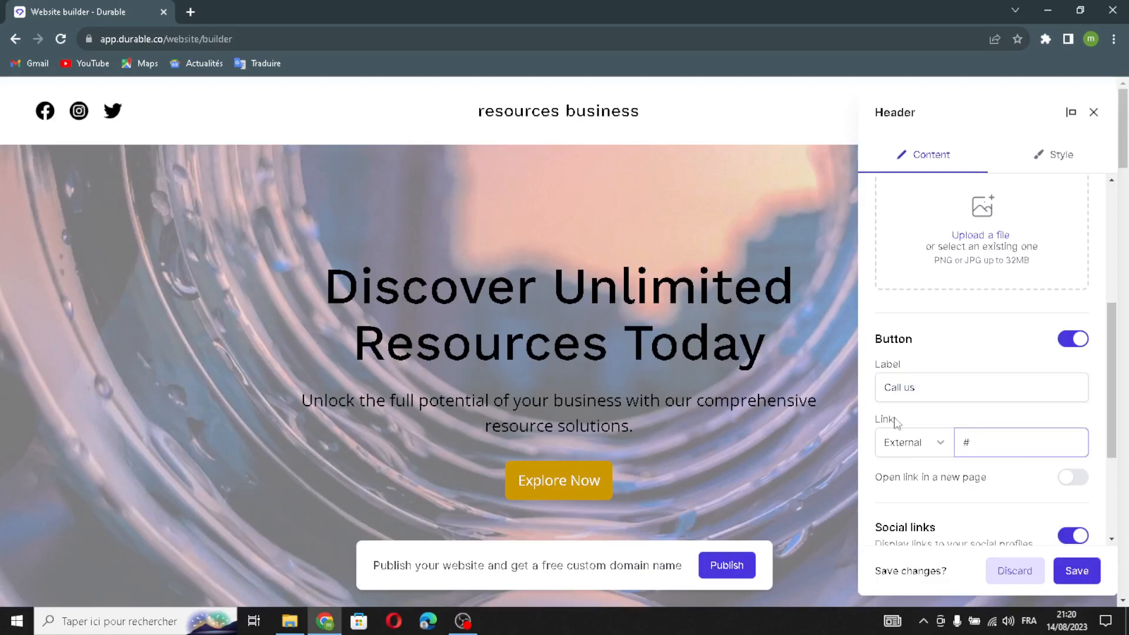
scroll(949, 431, down, 1)
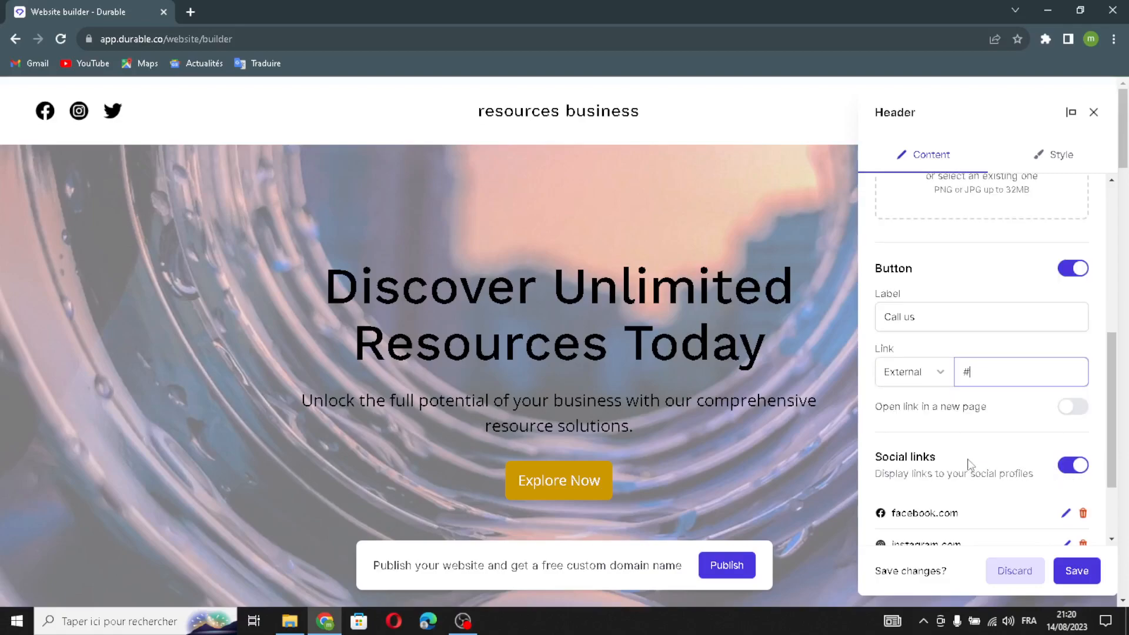
scroll(967, 468, down, 2)
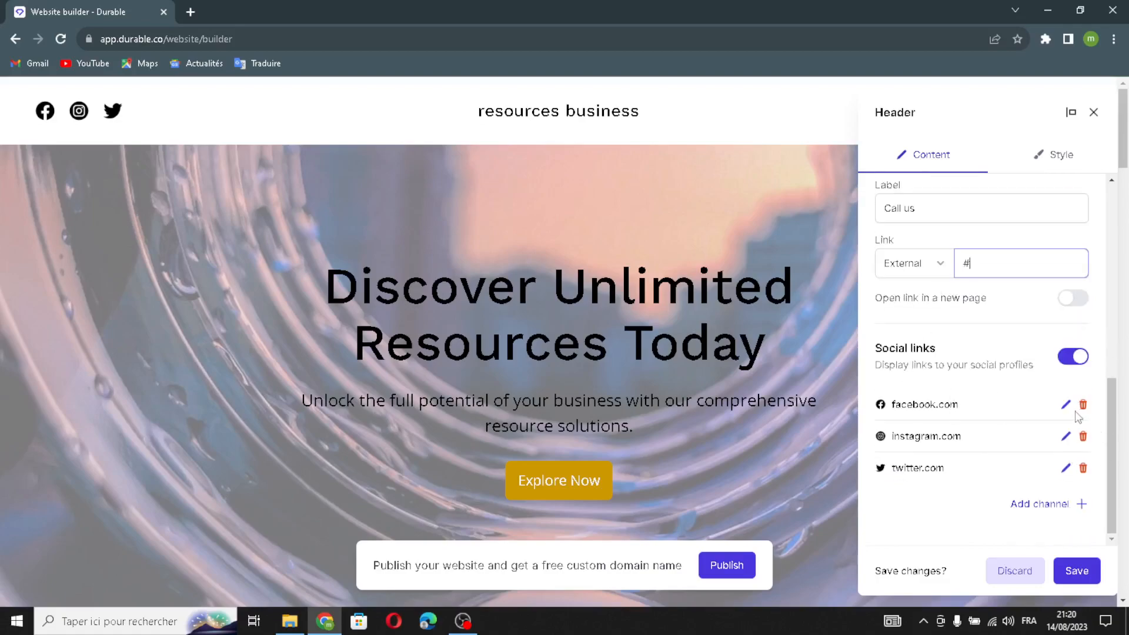
click(1082, 504)
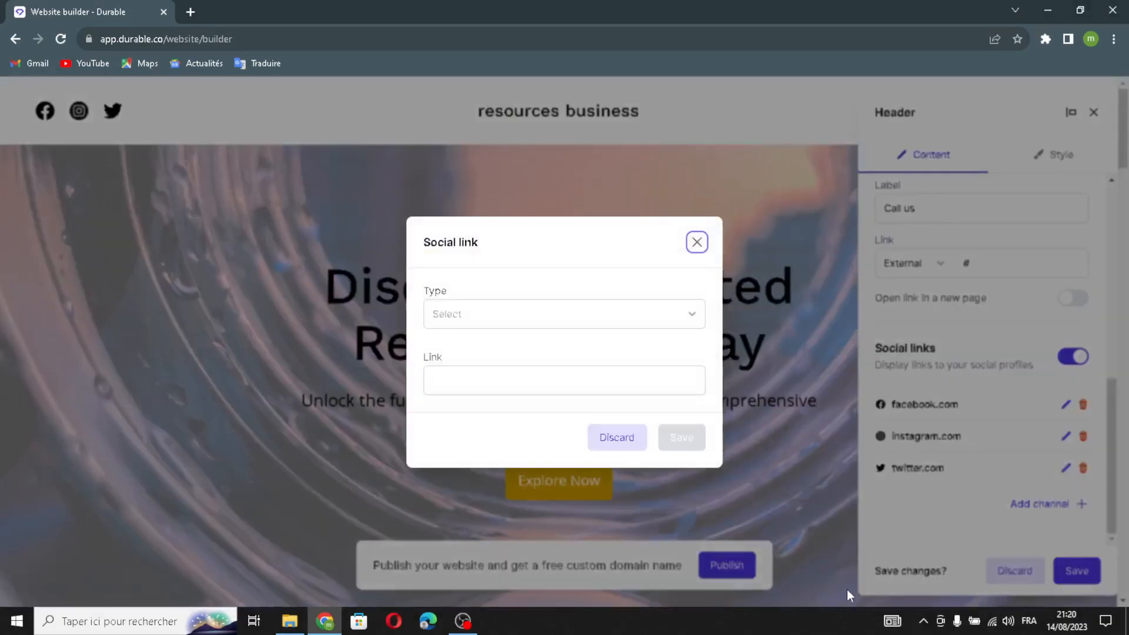
click(579, 316)
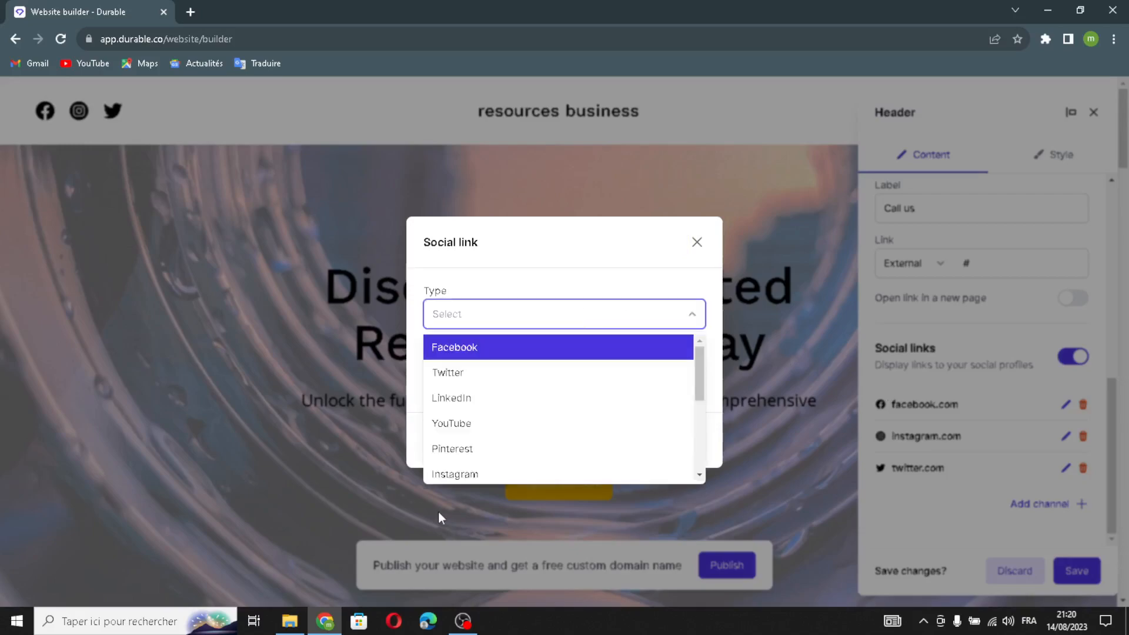
click(533, 323)
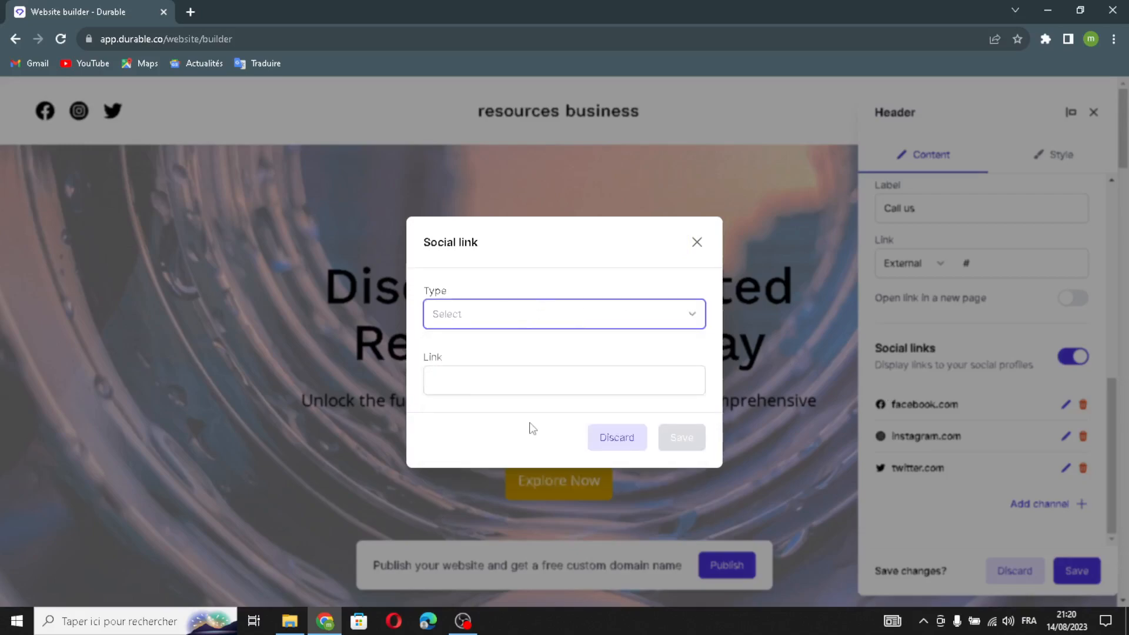
click(533, 389)
click(697, 242)
Save the header changes
click(1090, 575)
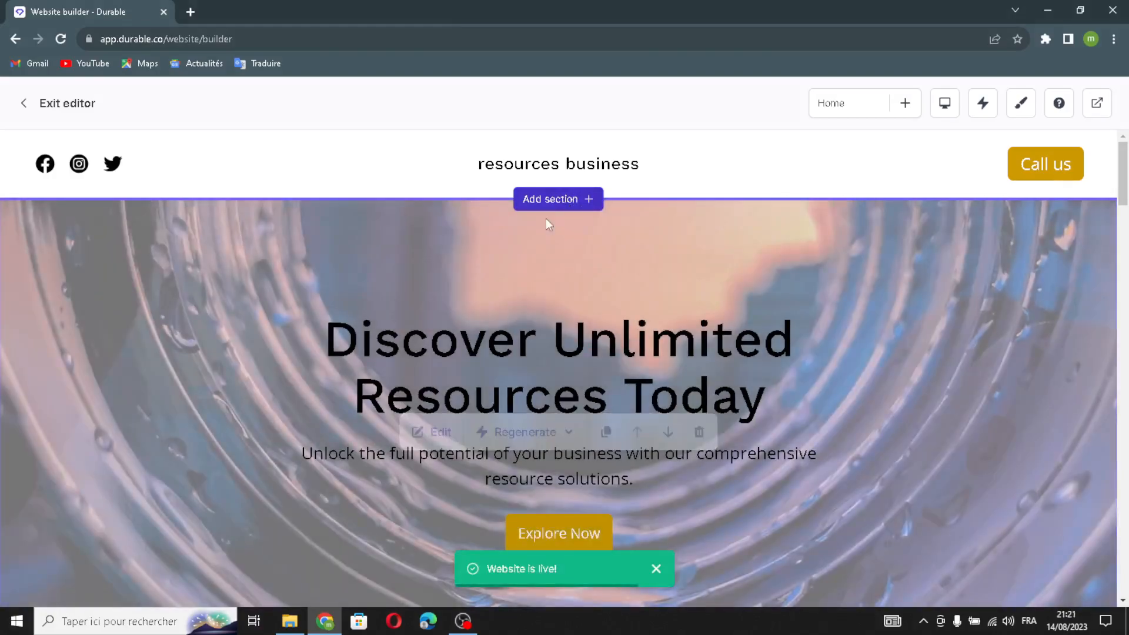
Examine the section types and apps that can be added below the header, and close the list without adding one
click(561, 204)
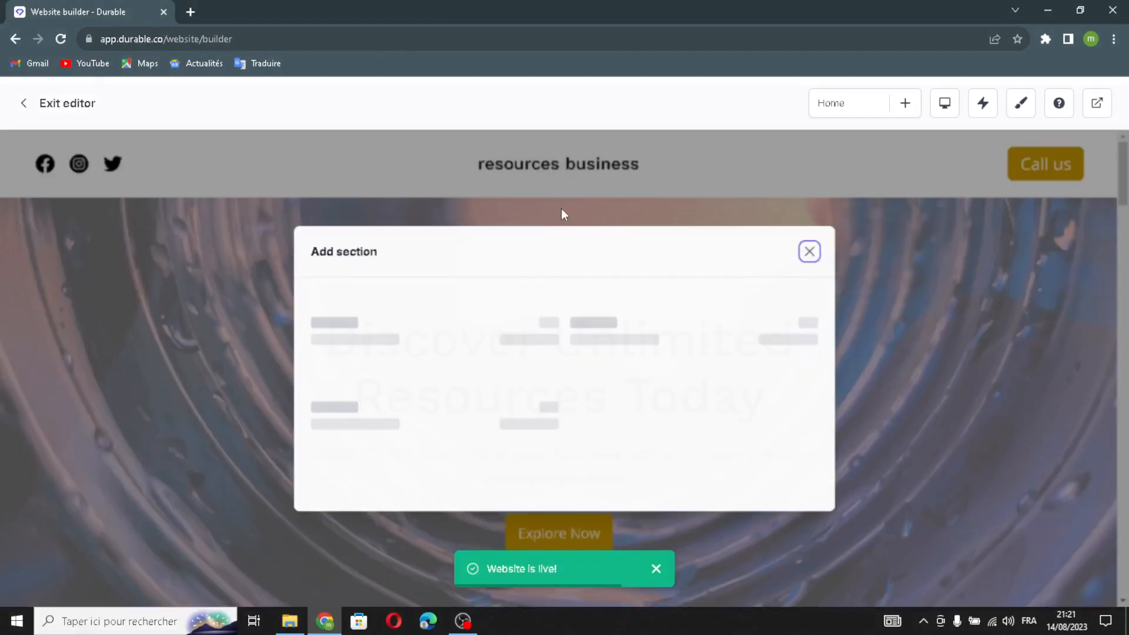
scroll(668, 390, down, 3)
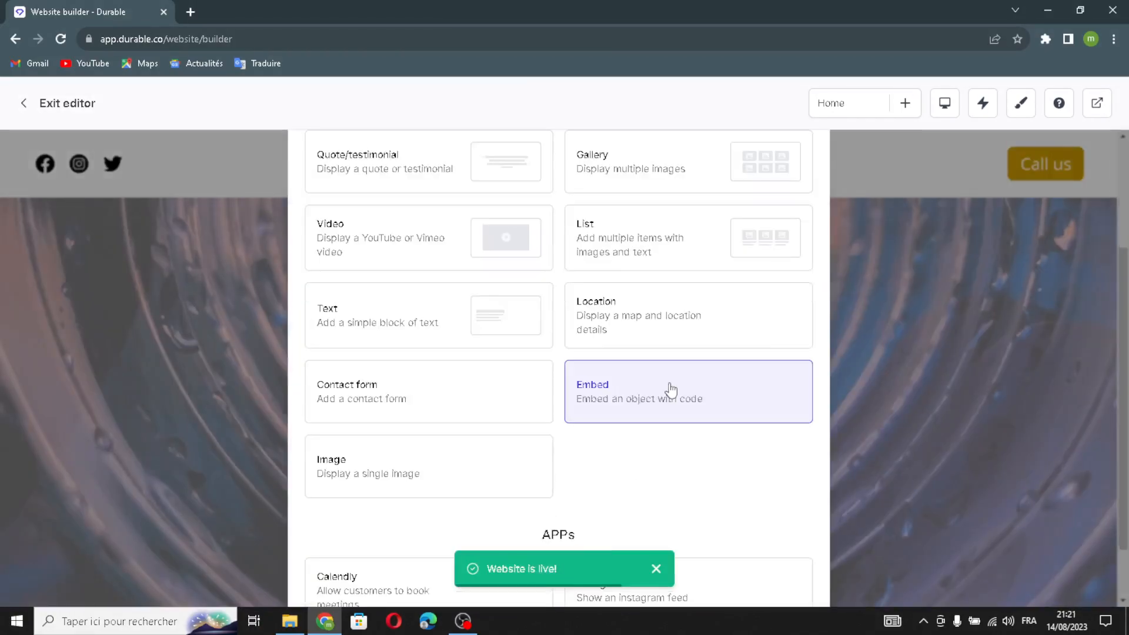
scroll(423, 396, up, 3)
scroll(782, 182, down, 3)
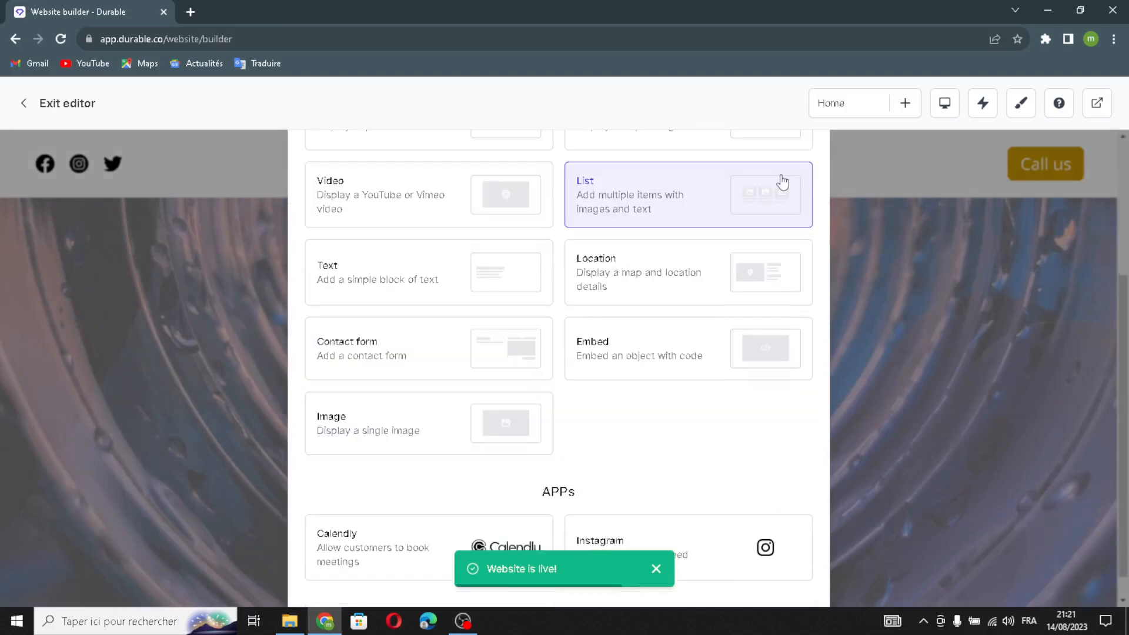
scroll(783, 182, up, 3)
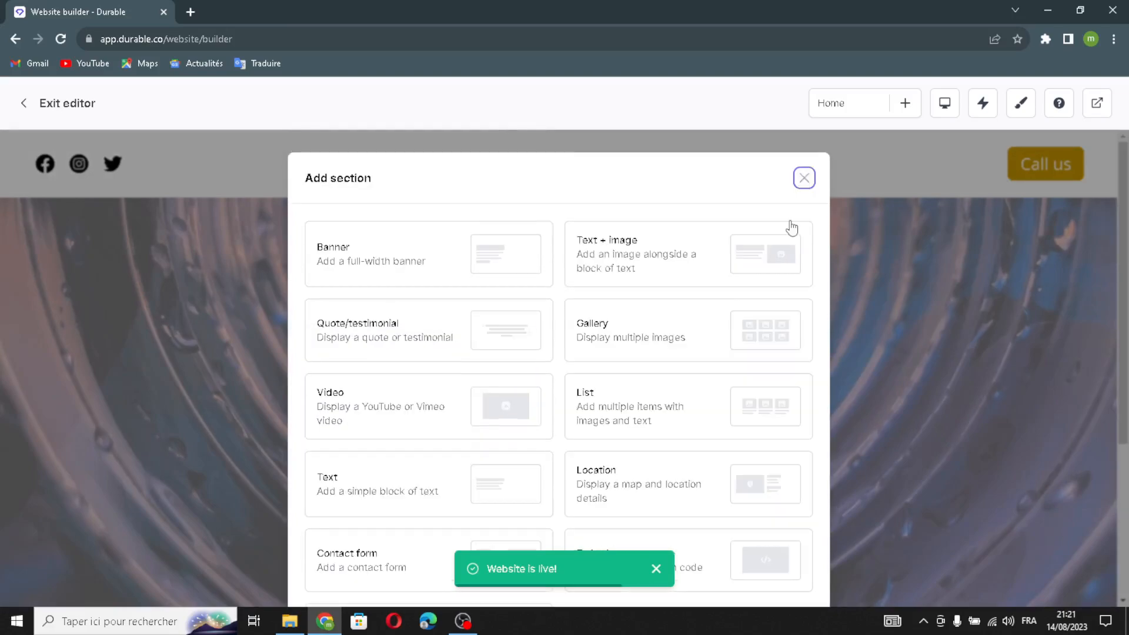
click(804, 178)
Open the banner section for editing and regenerate its heading with AI
mouse_move(634, 415)
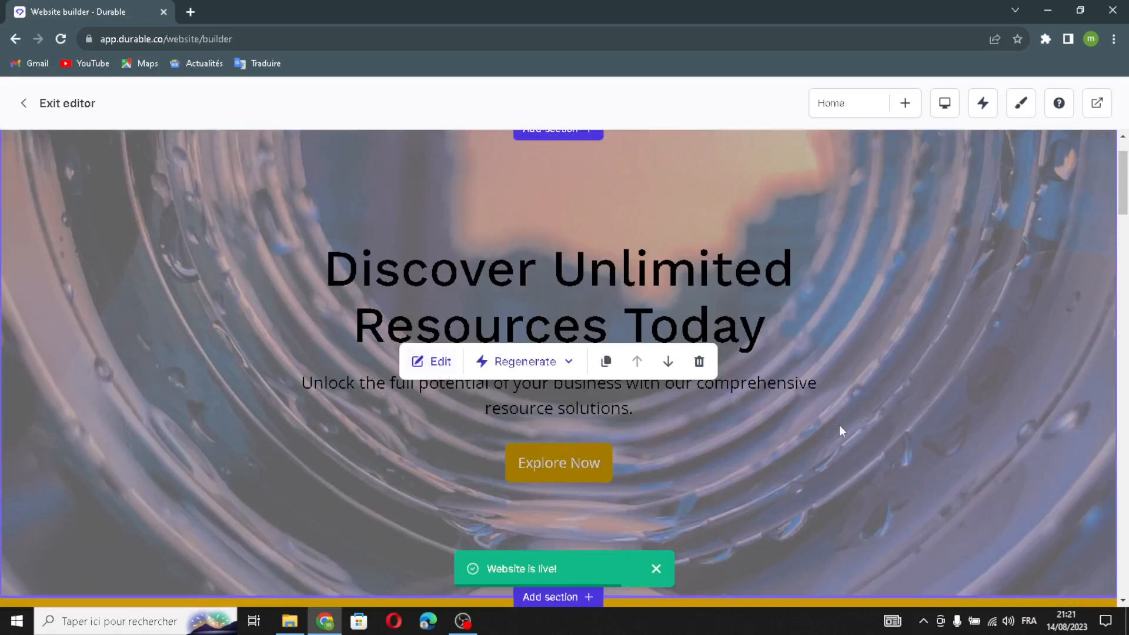
click(431, 361)
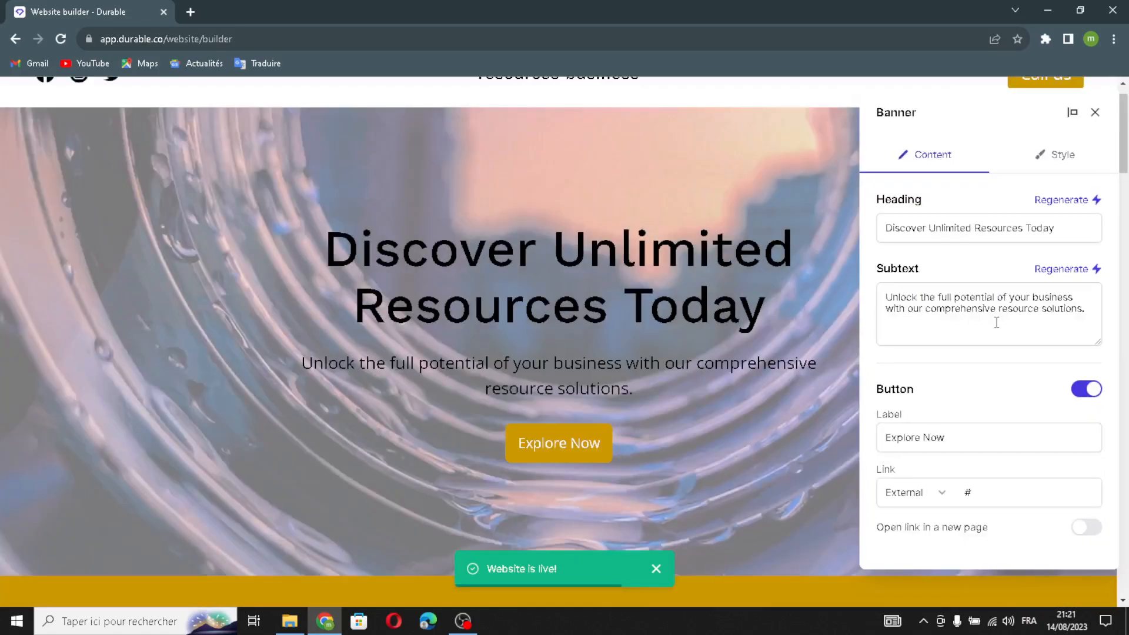
click(1062, 200)
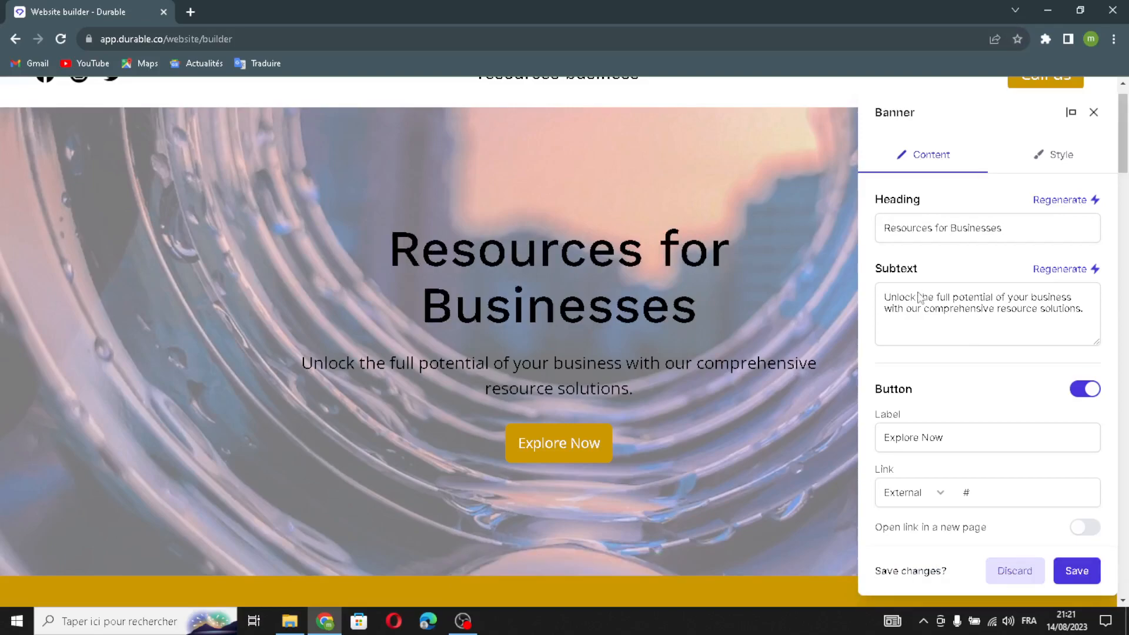
Regenerate the banner's subtext with AI and examine the banner button's label and link settings
click(1065, 269)
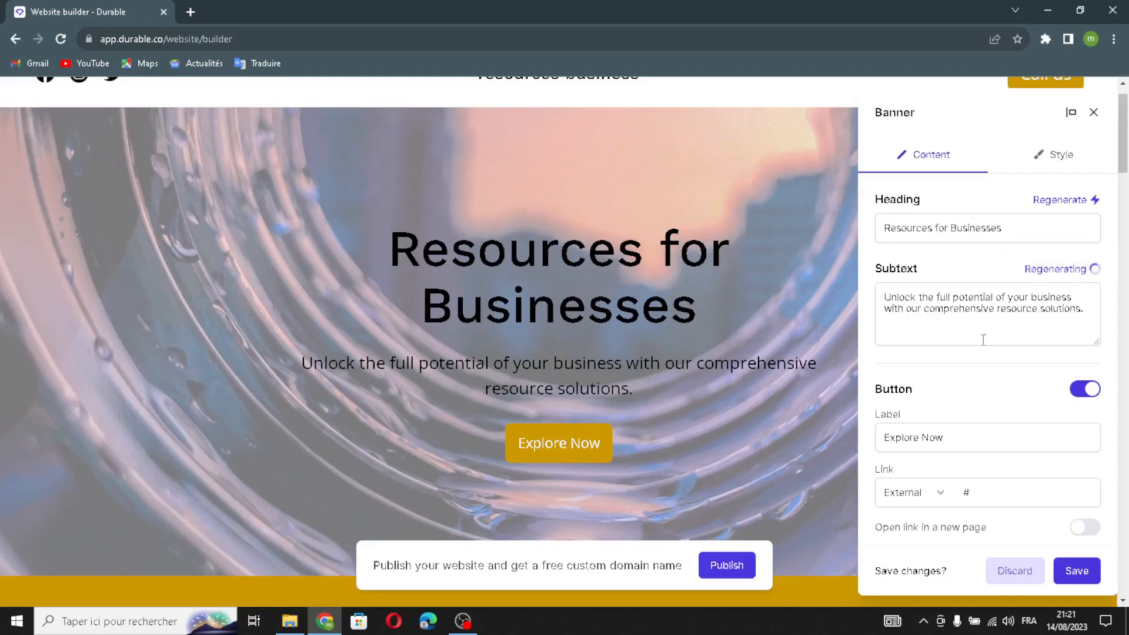
click(1084, 388)
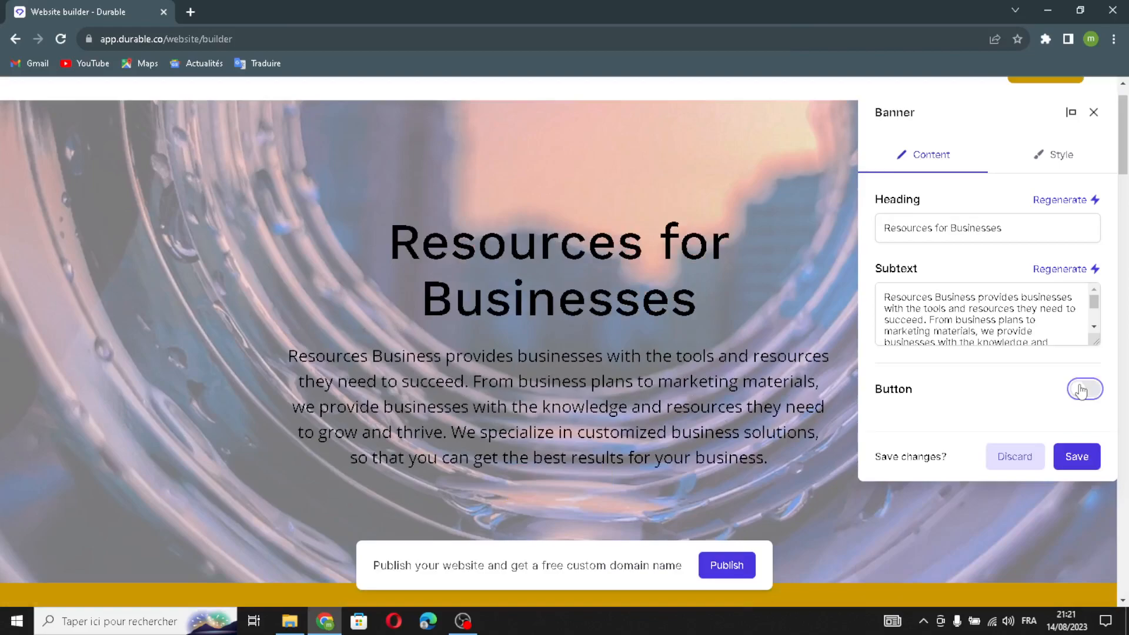
click(1082, 389)
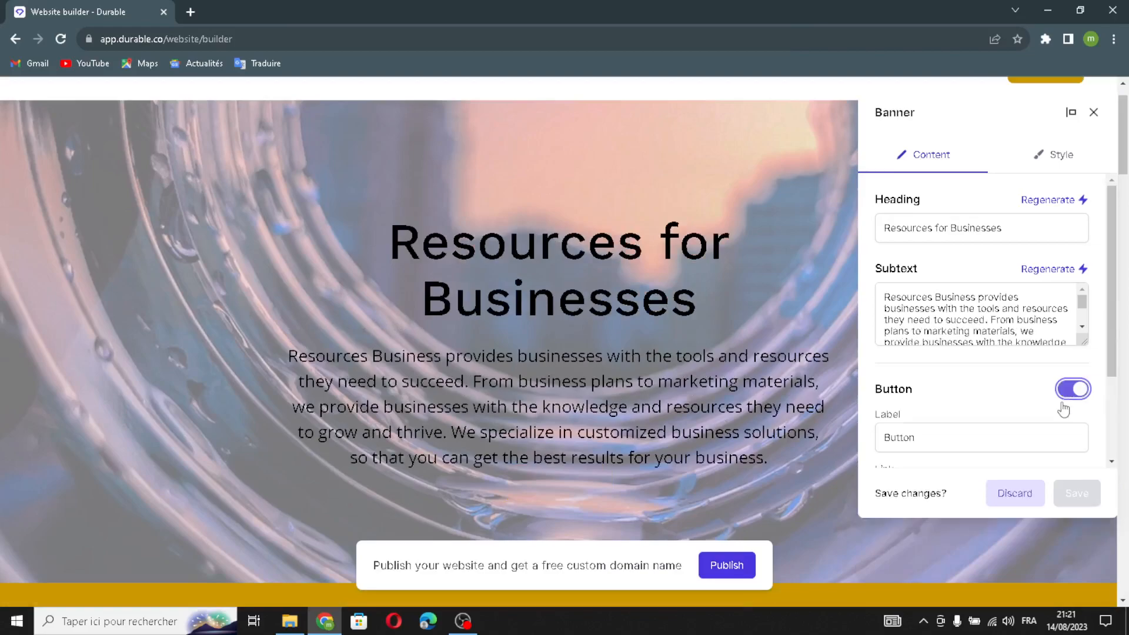
scroll(1064, 410, down, 1)
drag(952, 394, 928, 406)
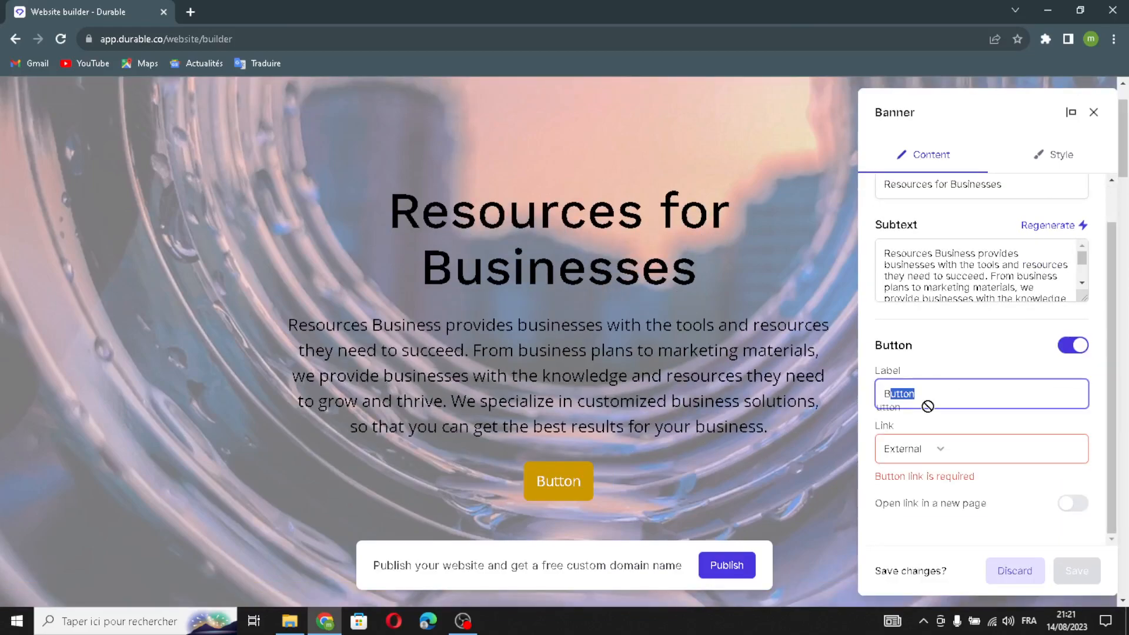
click(964, 400)
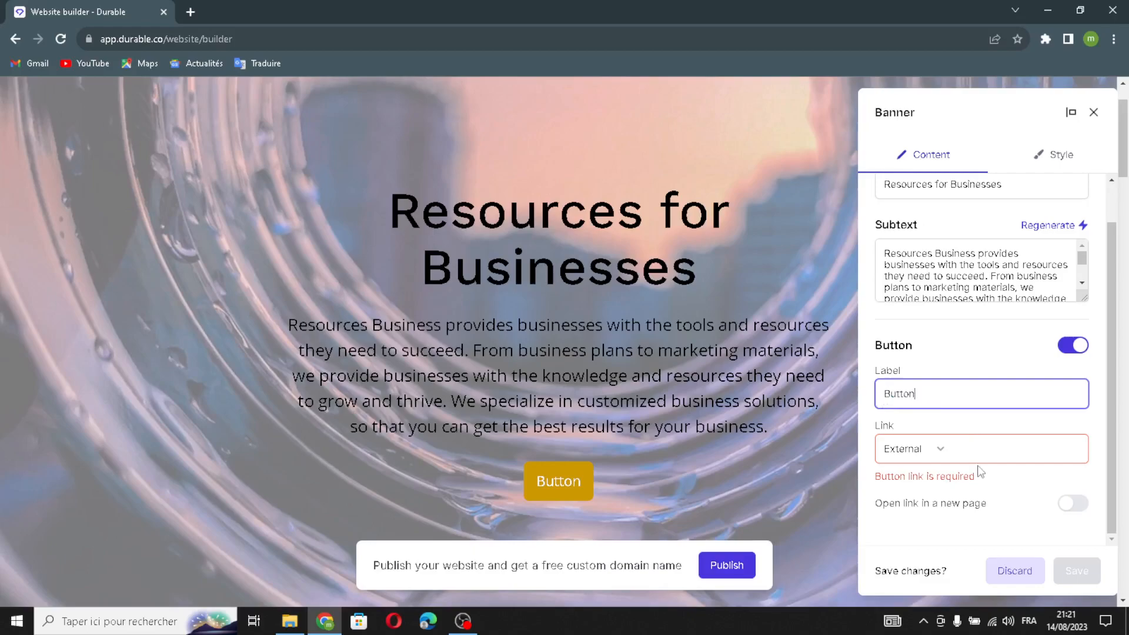
click(979, 464)
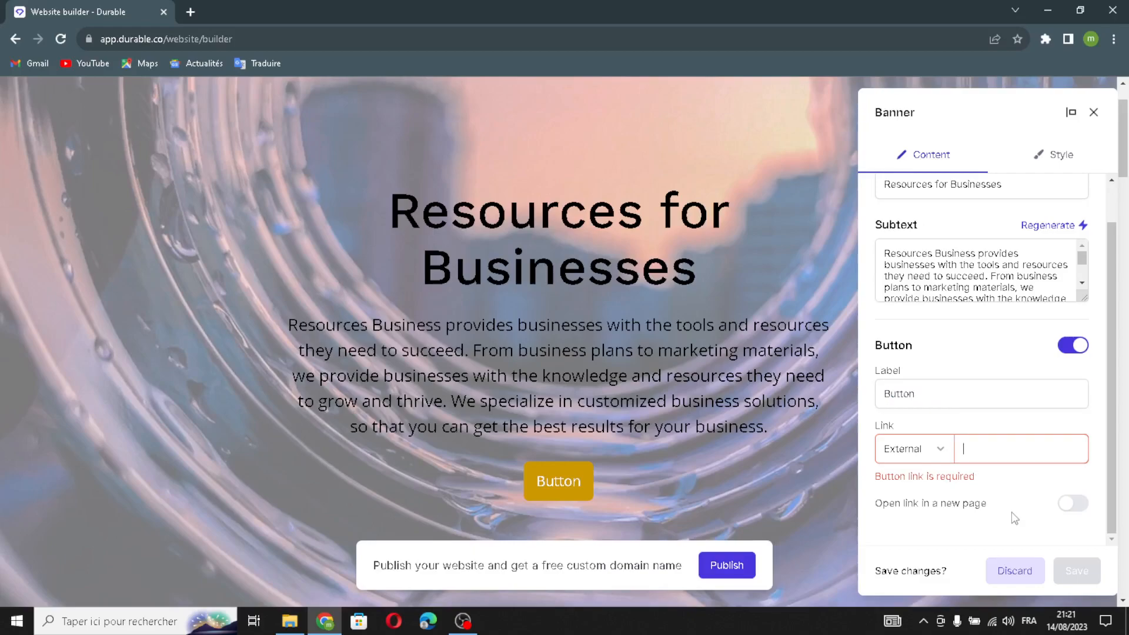
Turn off the banner's button and save the banner changes
click(1073, 346)
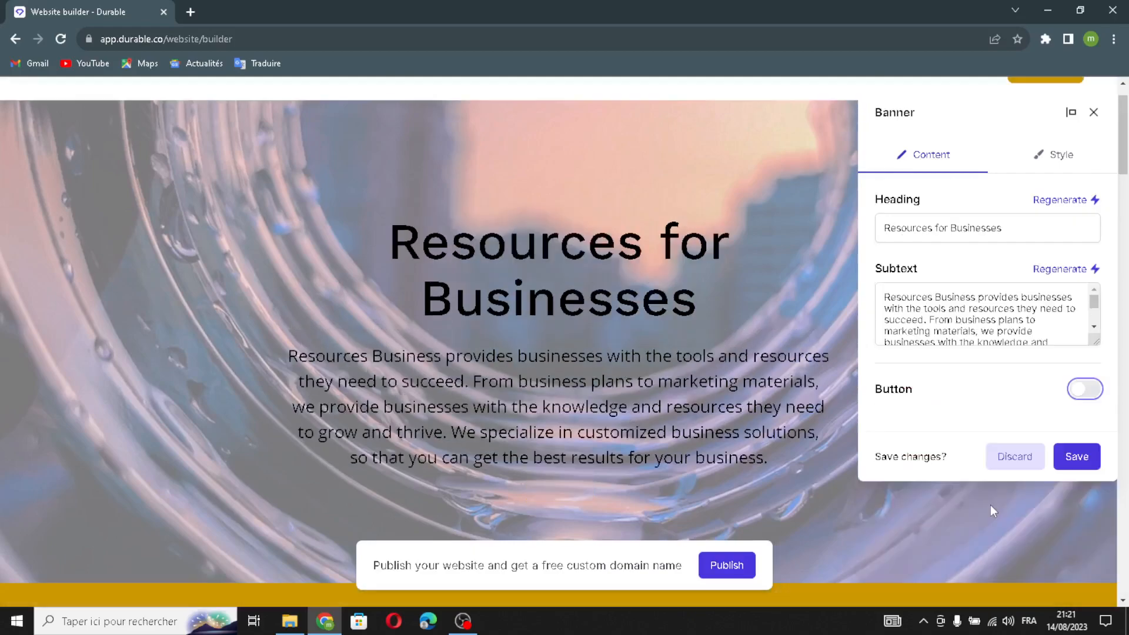
click(1073, 465)
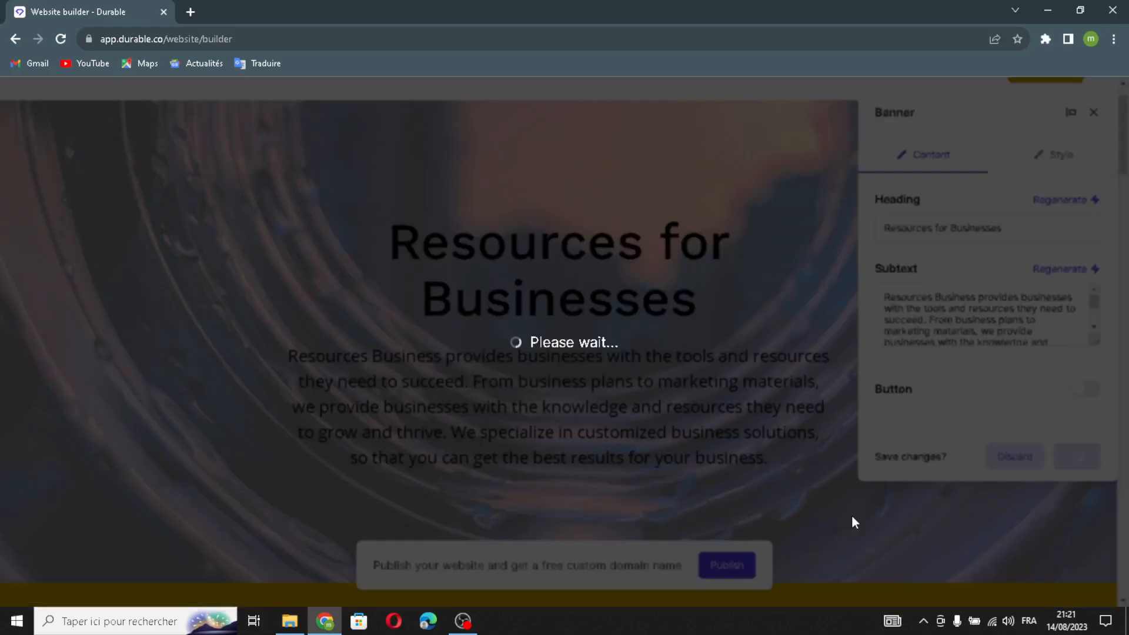
Open the About us section for editing and regenerate its image with AI
scroll(856, 497, down, 7)
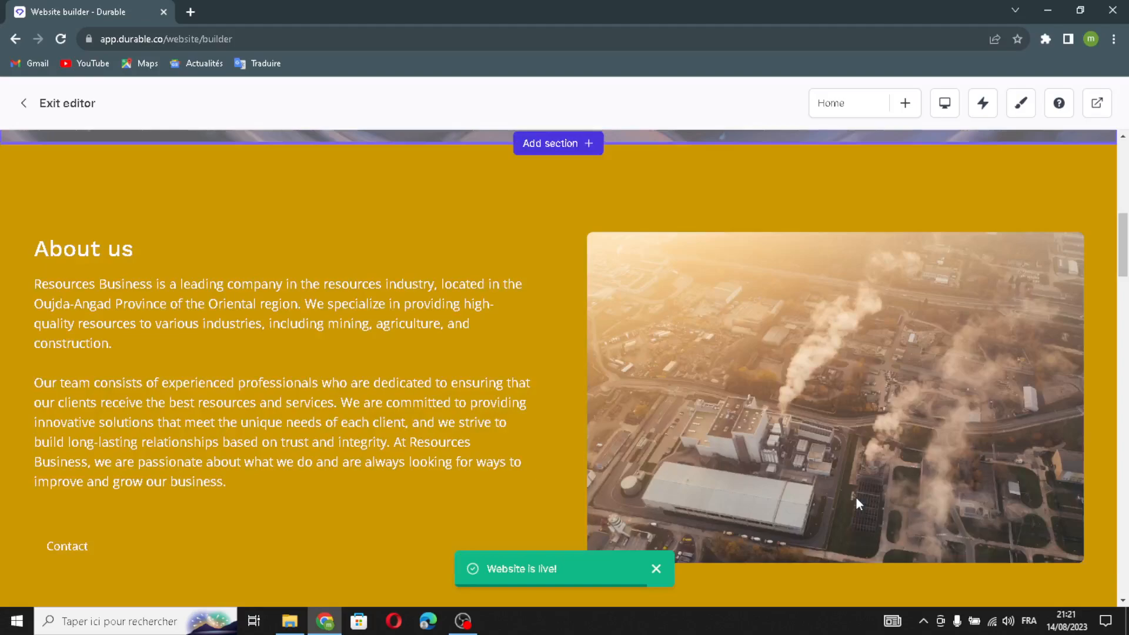
mouse_move(472, 442)
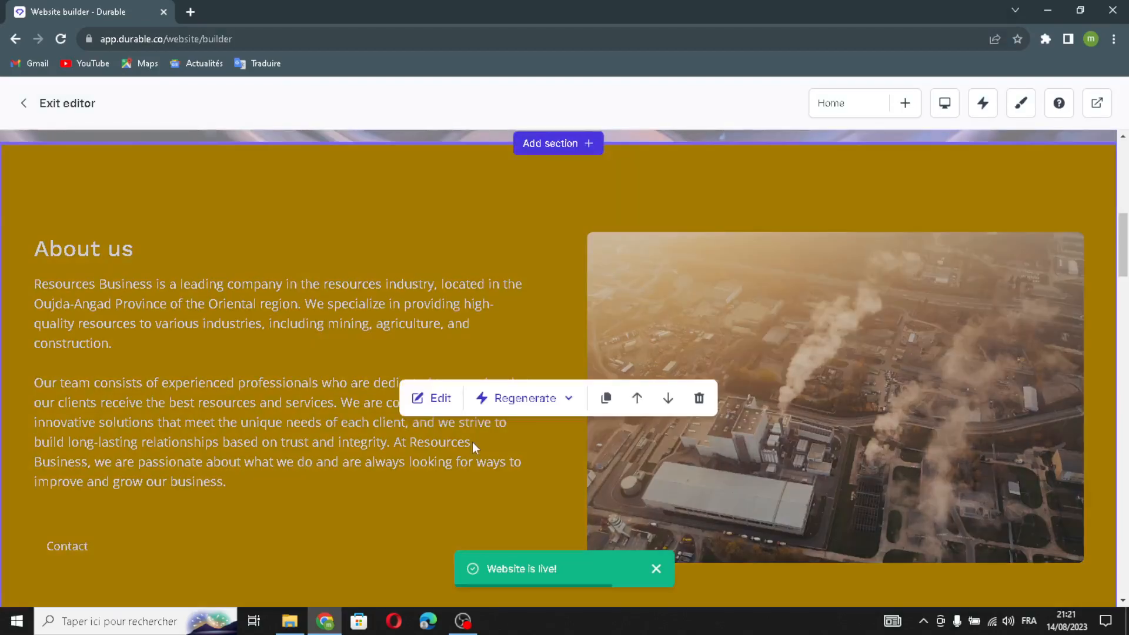
click(471, 442)
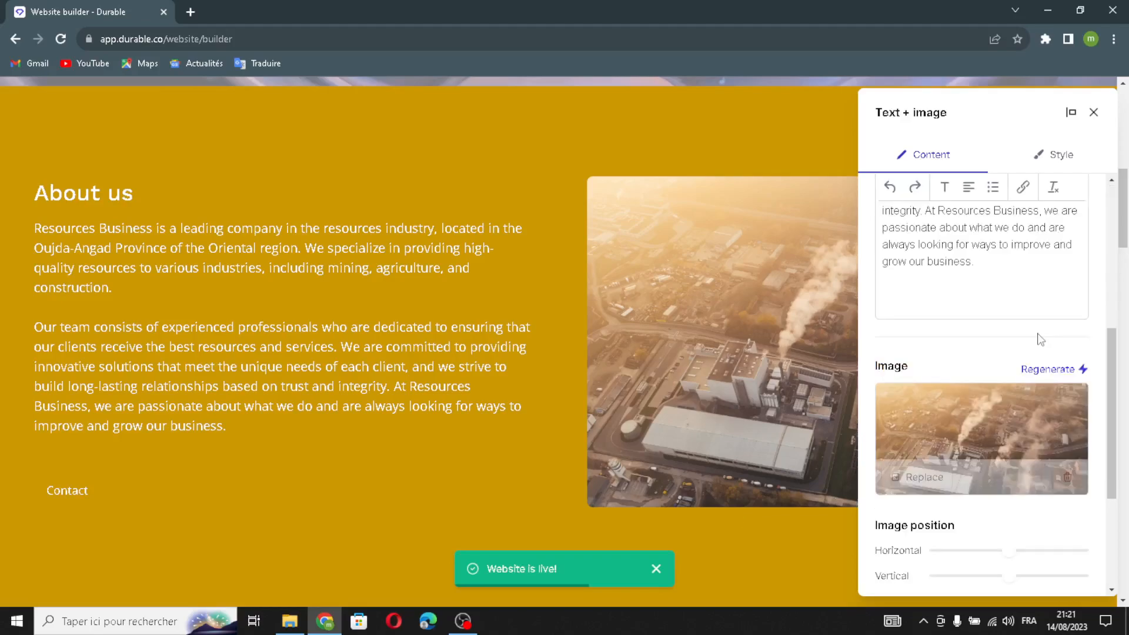
click(1049, 370)
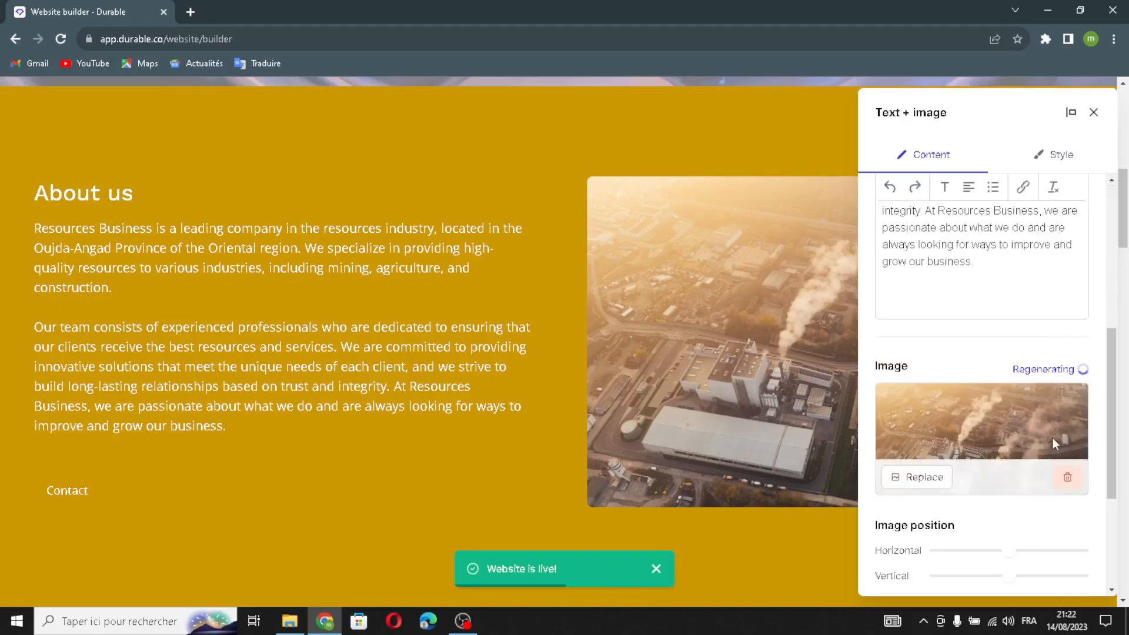
scroll(1053, 438, down, 1)
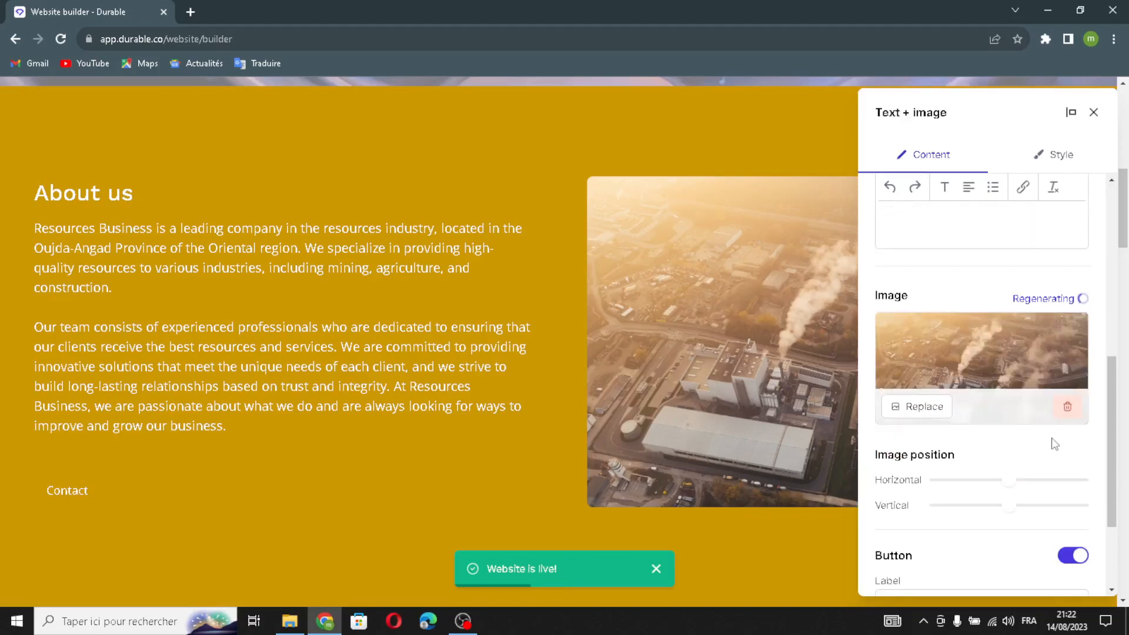
scroll(1054, 444, down, 1)
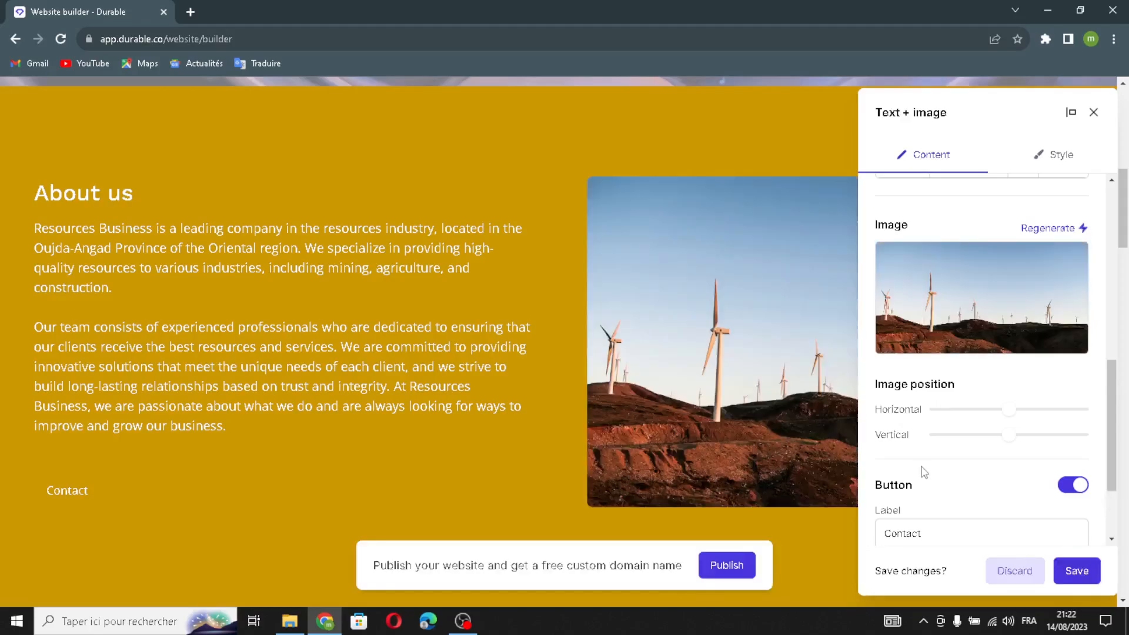
Examine the About us button's label and link settings, and save the section changes
scroll(923, 472, down, 2)
click(970, 422)
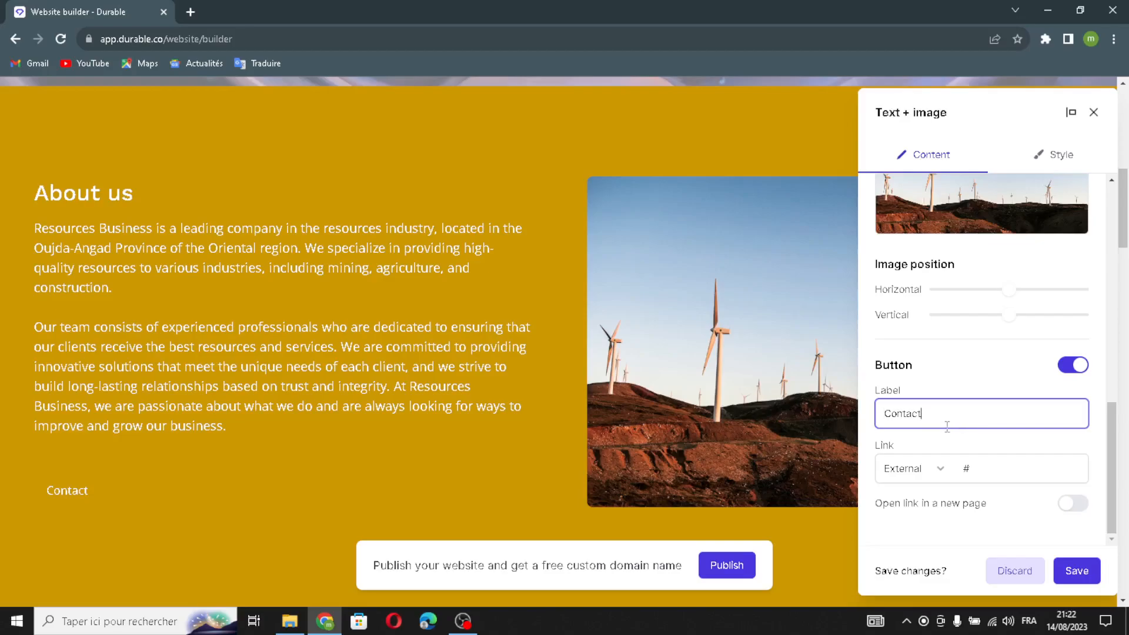
double_click(959, 422)
click(886, 445)
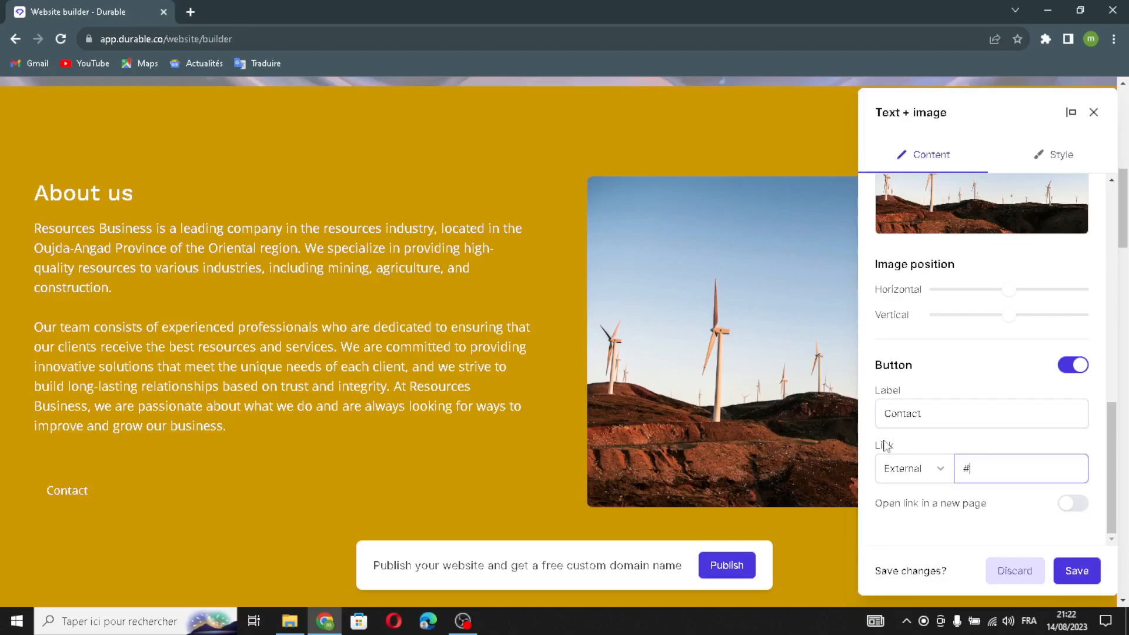
click(1071, 573)
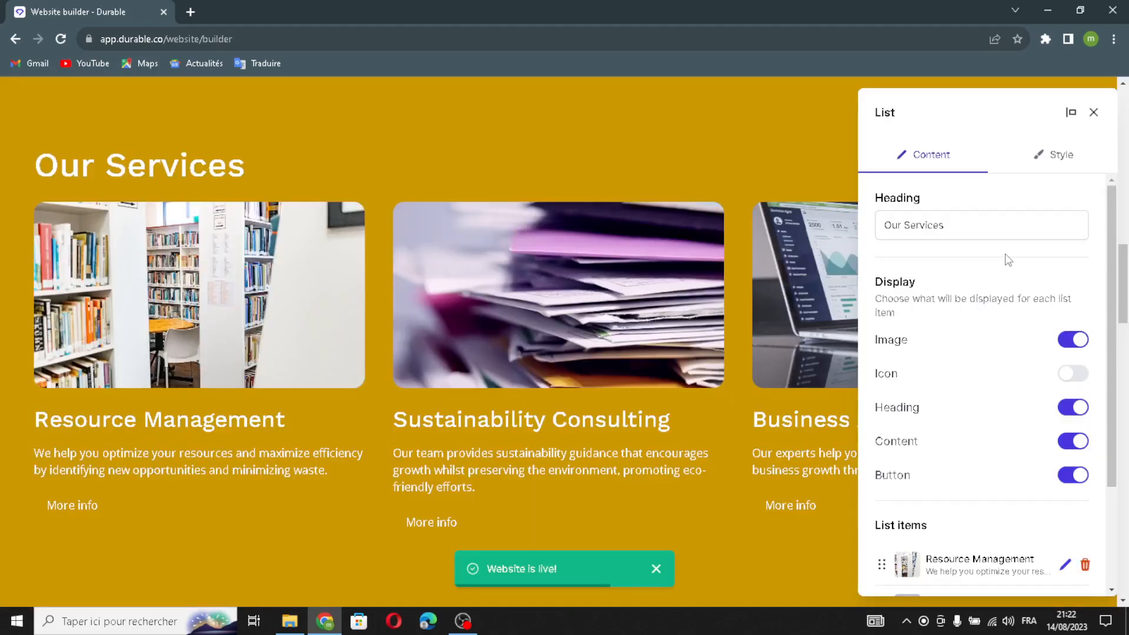
Examine the Our Services section's heading, display options and list items
triple_click(972, 234)
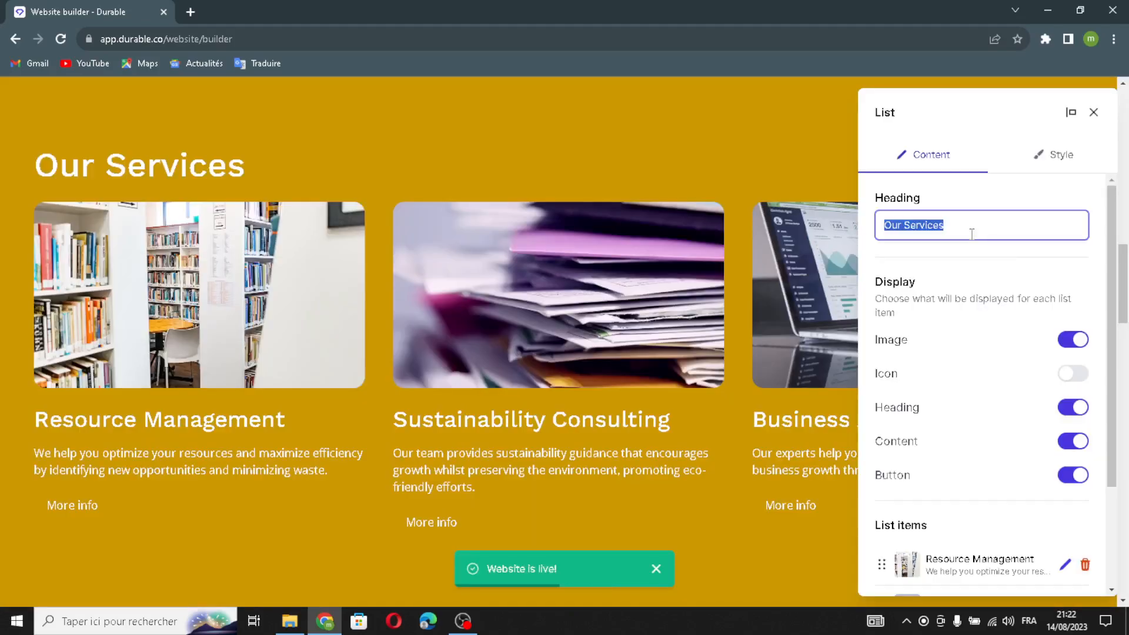
click(972, 234)
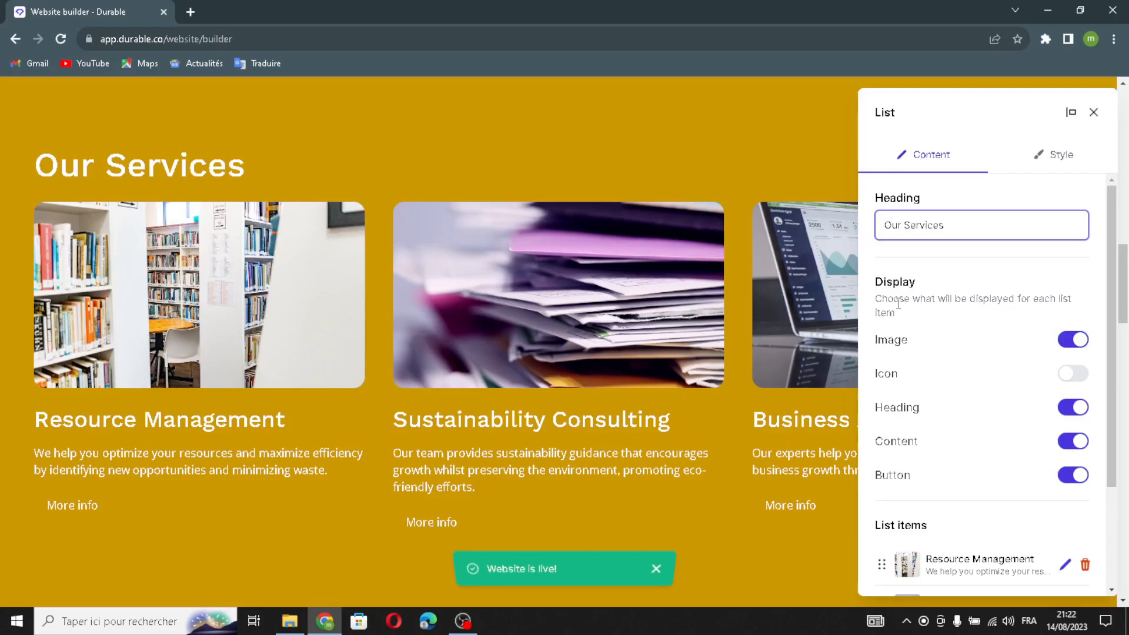
scroll(916, 371, down, 1)
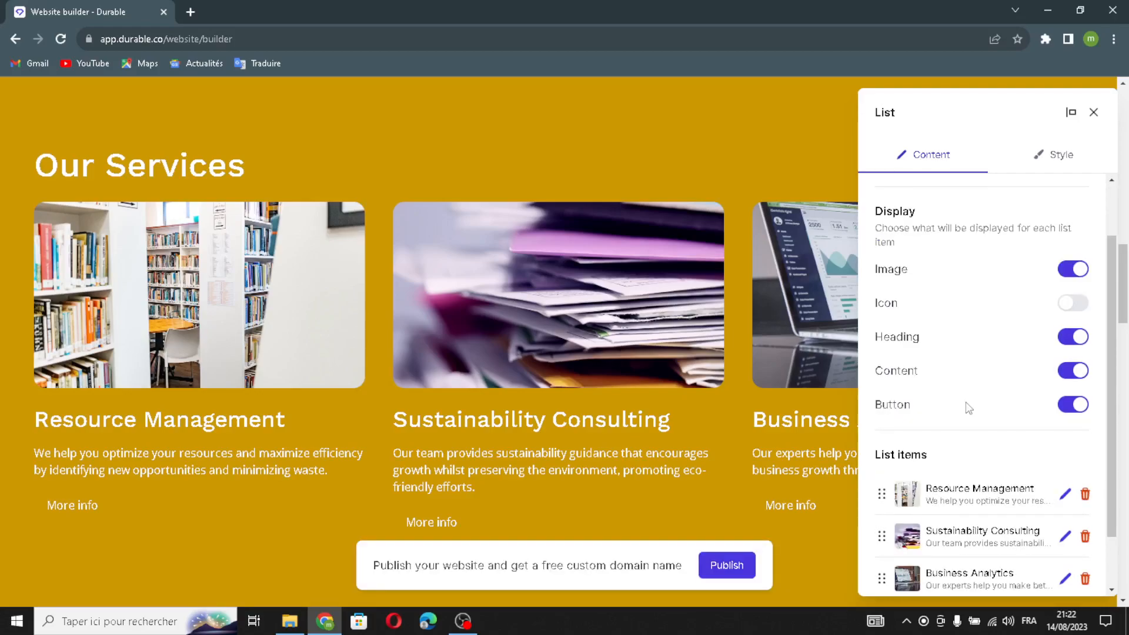
scroll(915, 483, down, 1)
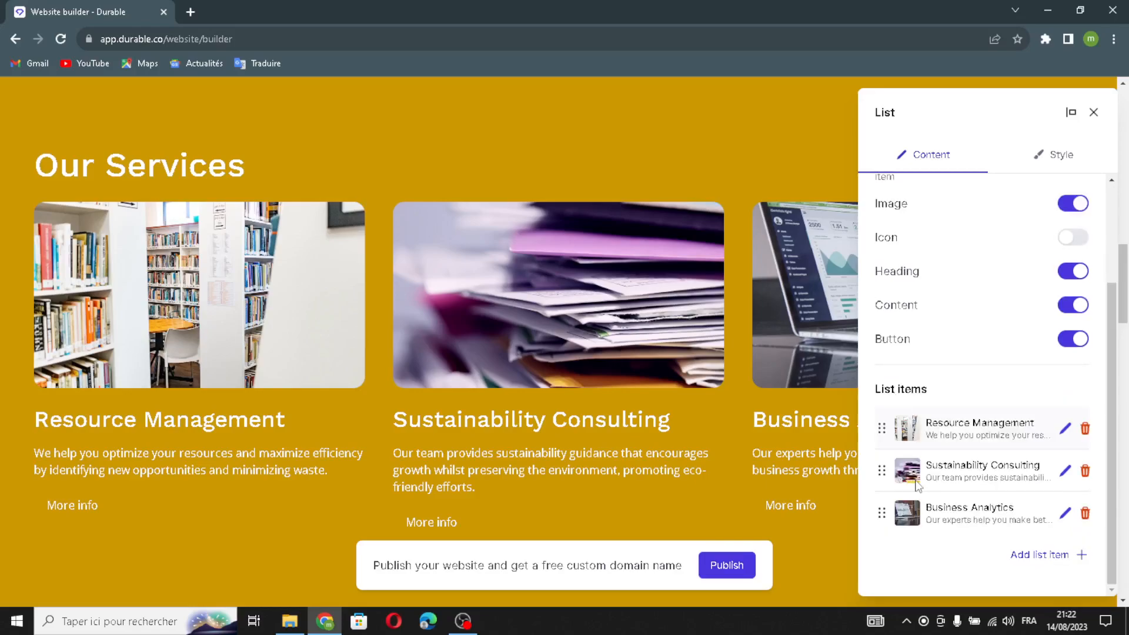
Try adding an item to the Our Services list with an AI-generated image, title and content, and close the list editor
click(1052, 564)
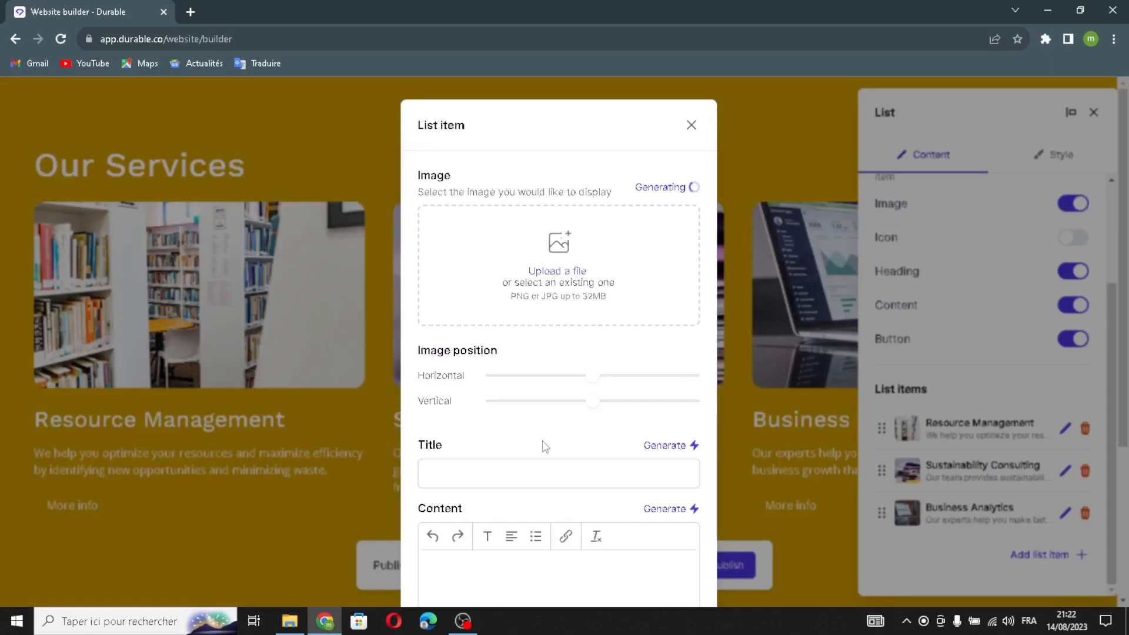
scroll(674, 300, down, 4)
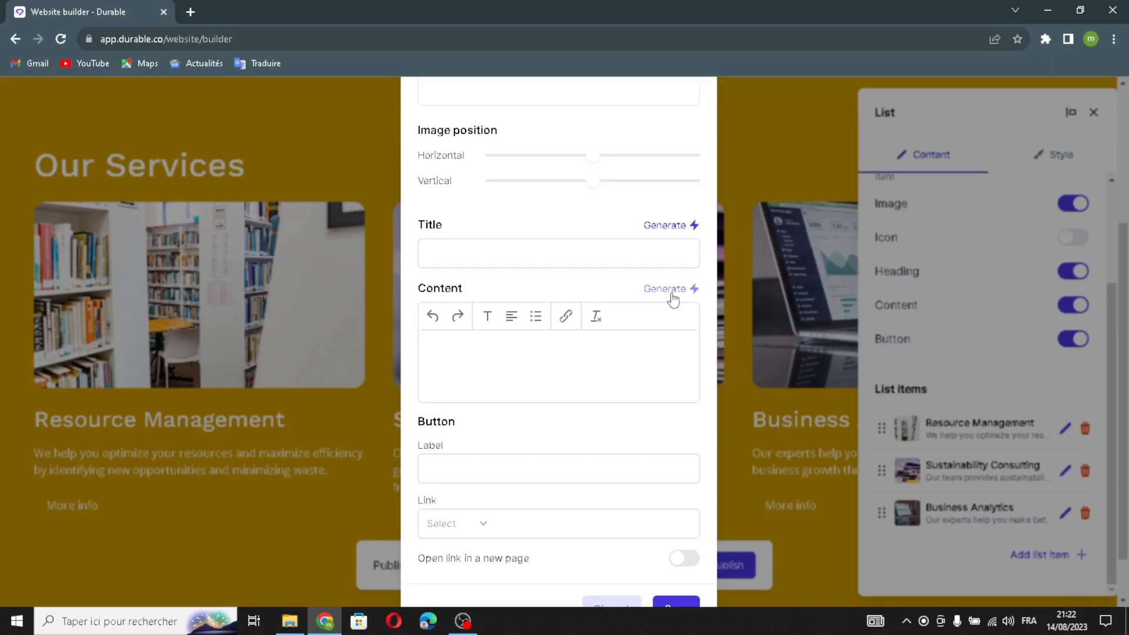
click(664, 226)
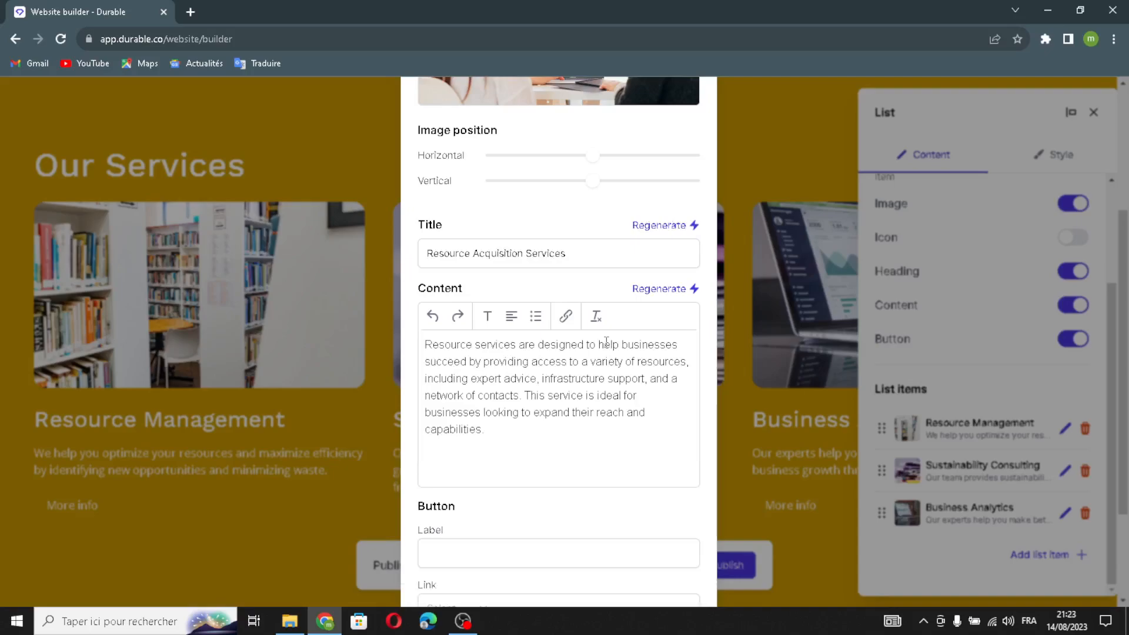
scroll(607, 342, down, 3)
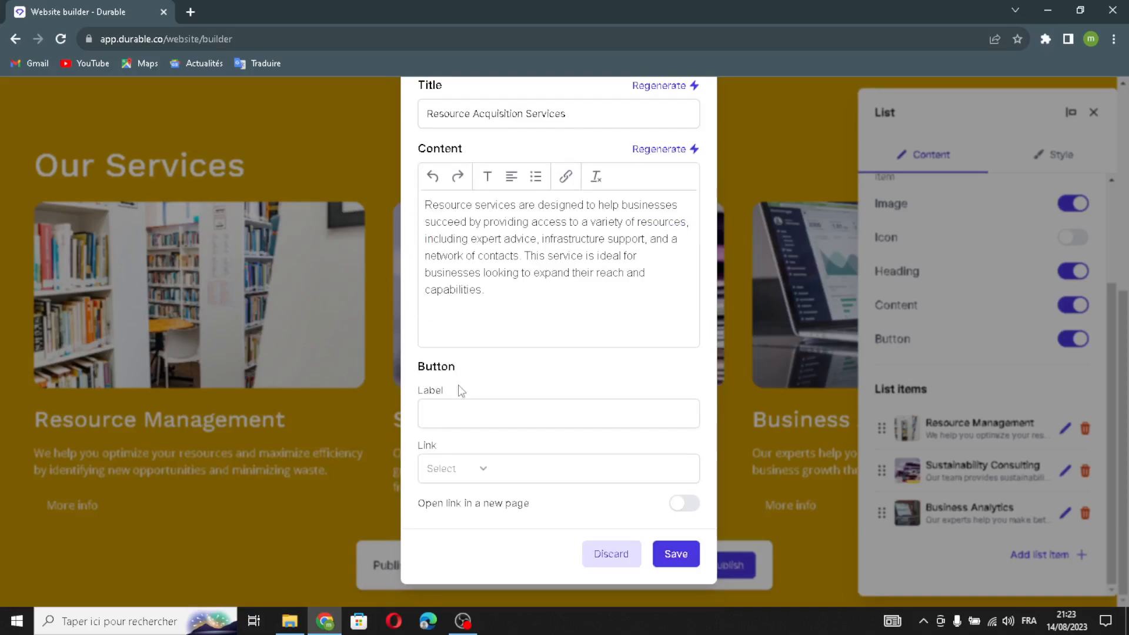
click(477, 413)
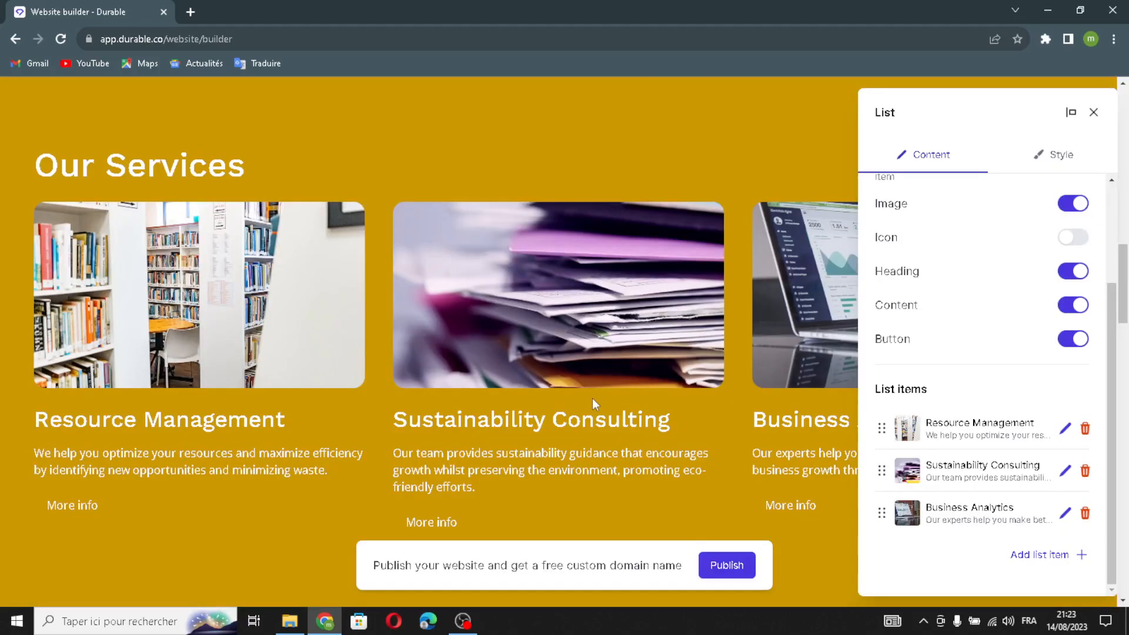
click(592, 398)
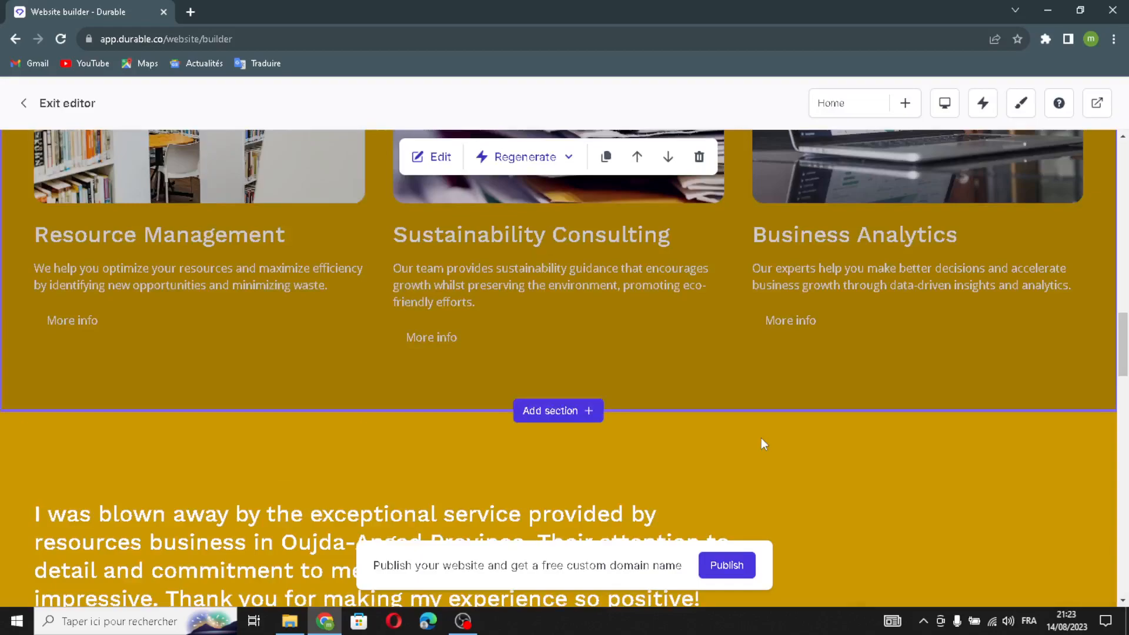
Add a testimonial with an AI-generated quote and author name to the testimonials section, and save it
scroll(416, 297, down, 5)
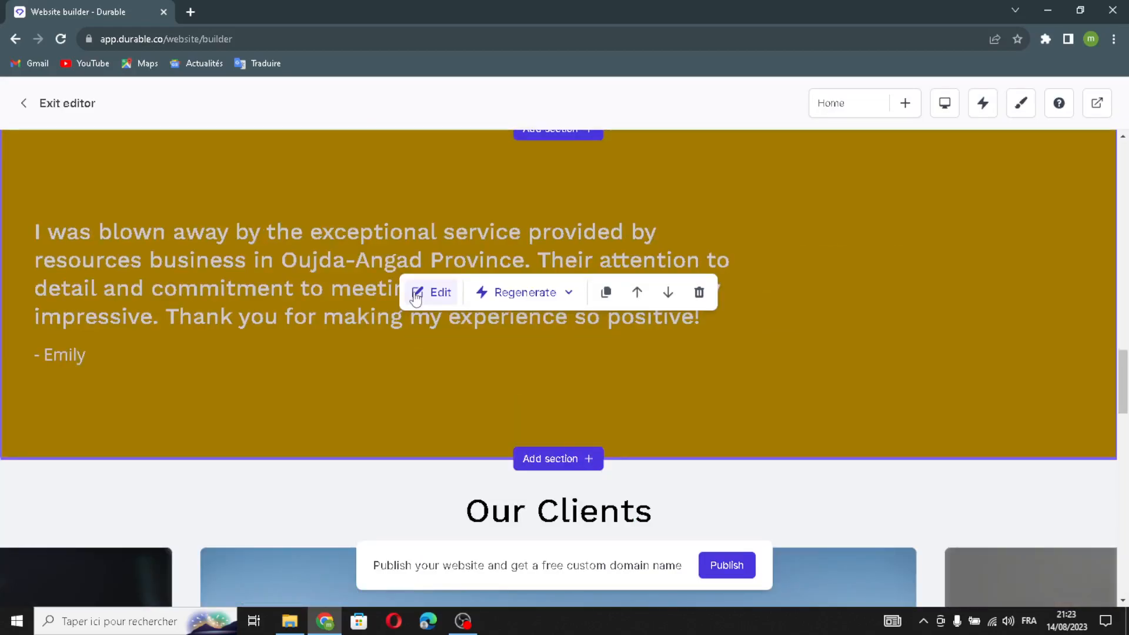
click(434, 293)
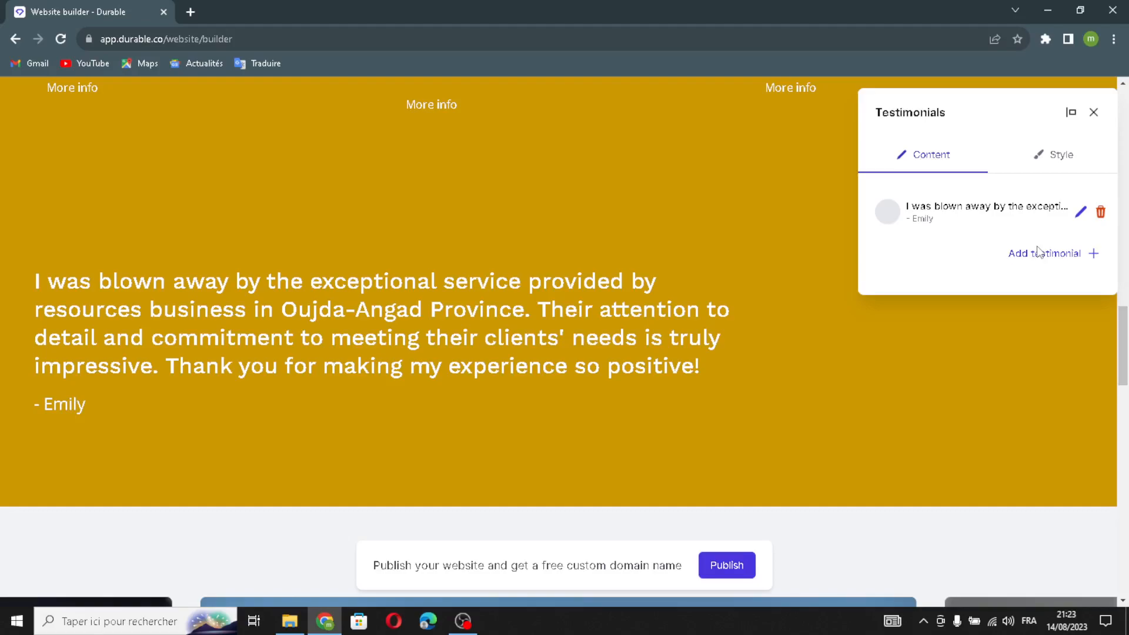
click(1038, 251)
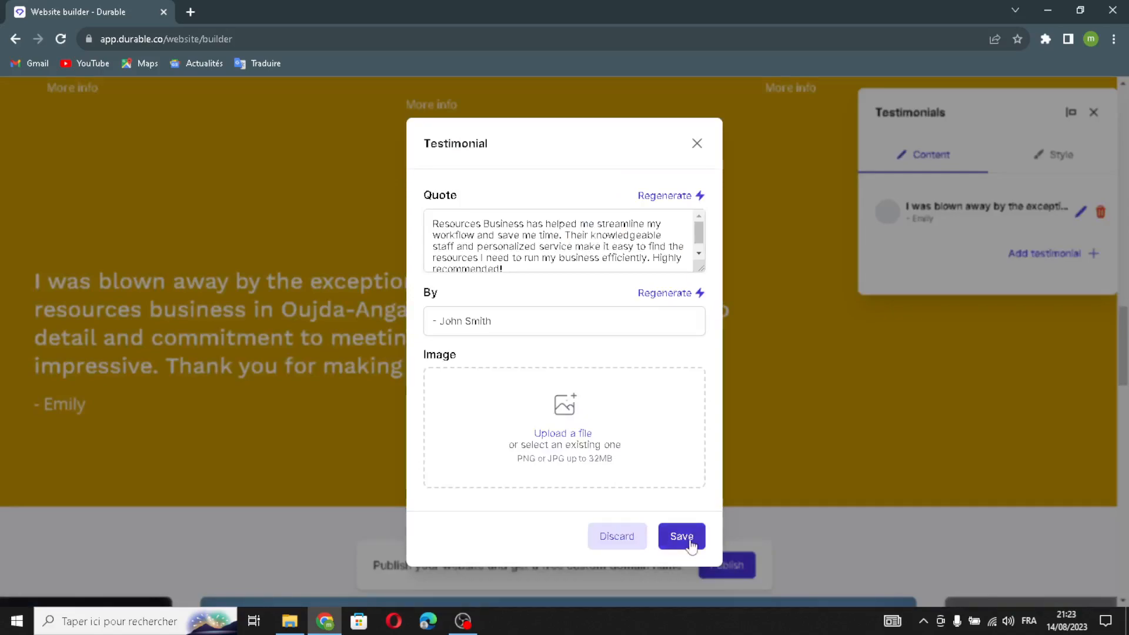
click(682, 536)
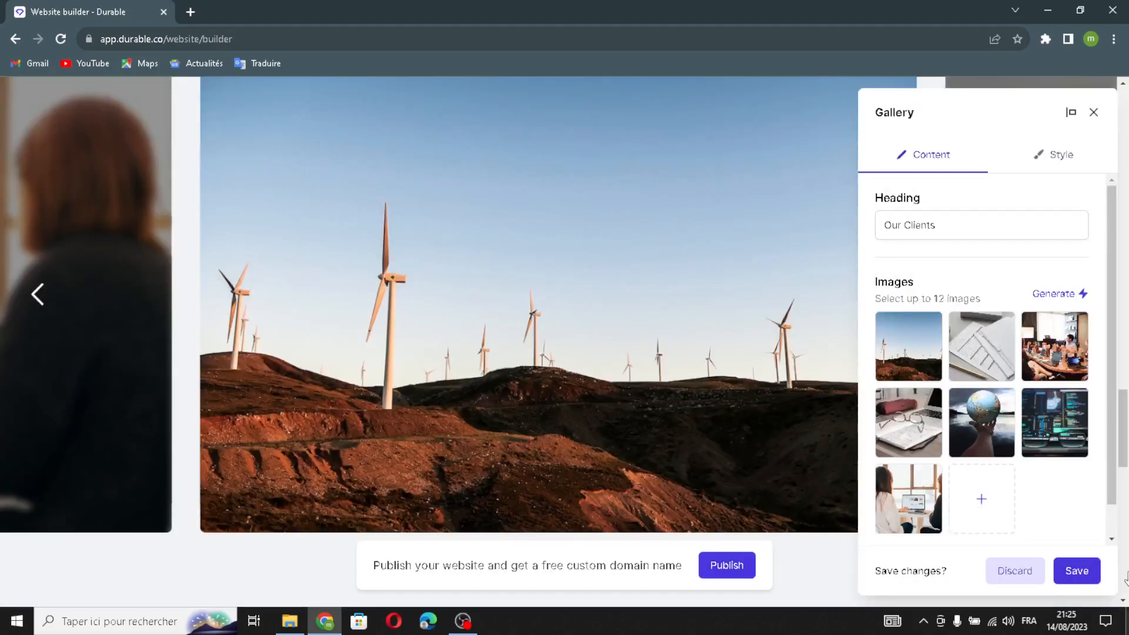
Add the Shutterstock image of the word RESOURCES chalked on a blackboard to the Our Clients gallery, and save the section
click(979, 501)
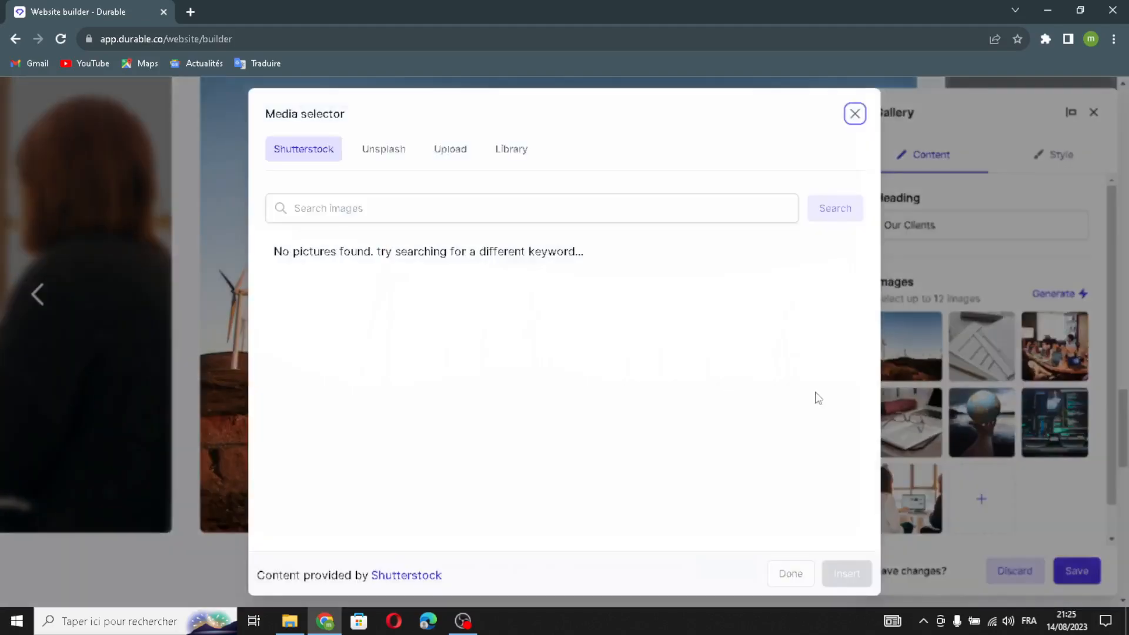
click(456, 161)
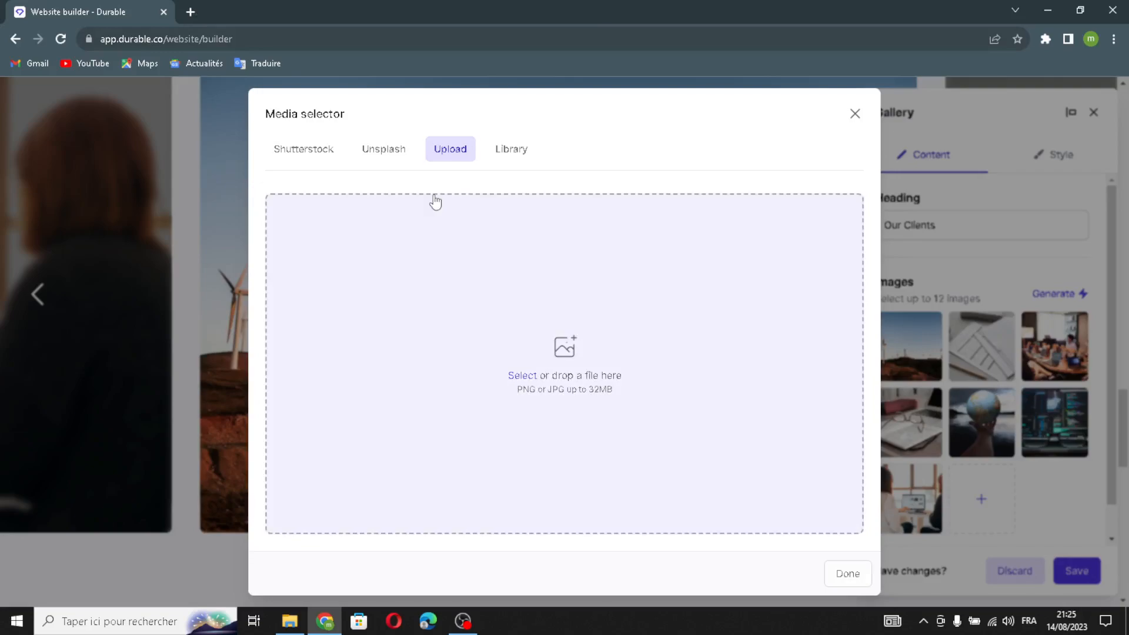
click(513, 156)
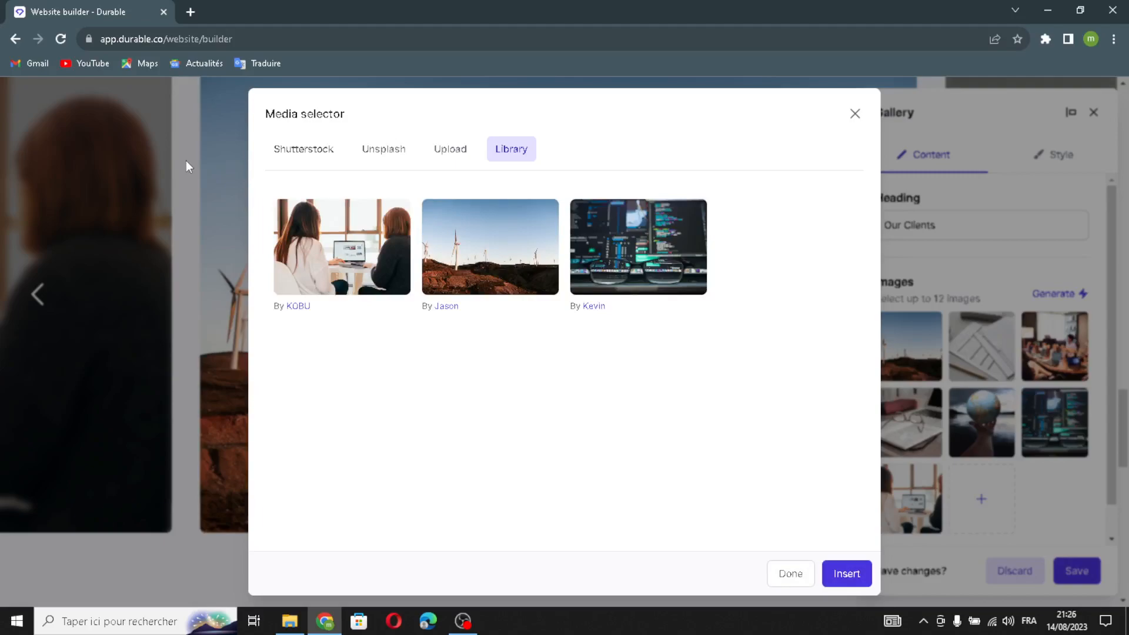
click(303, 148)
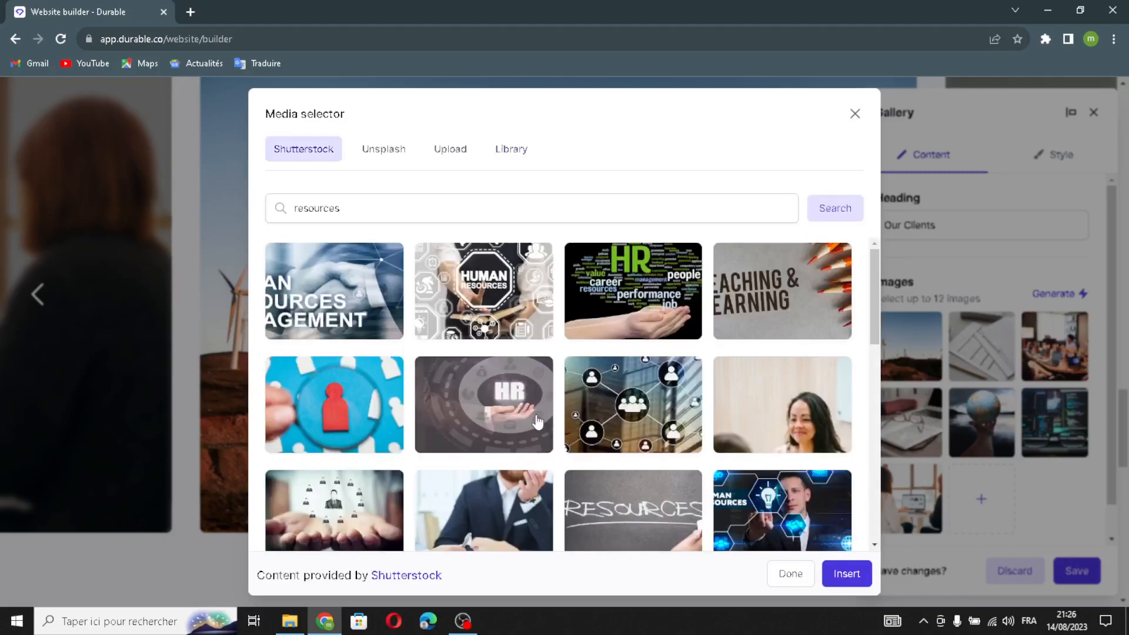
scroll(635, 370, down, 4)
click(637, 366)
click(827, 581)
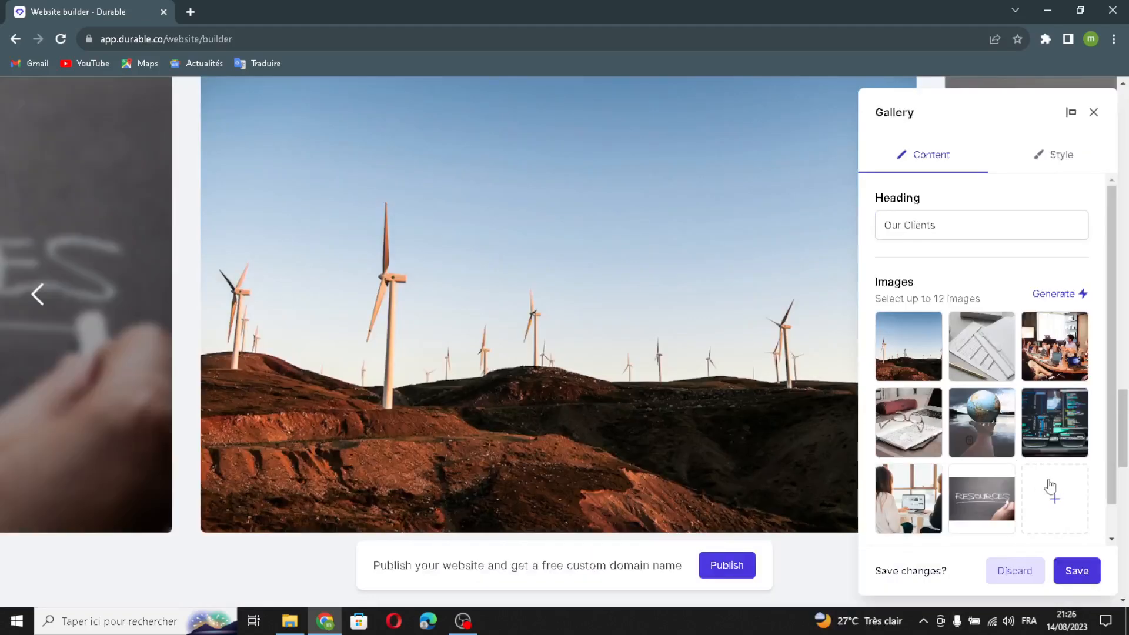
click(1077, 570)
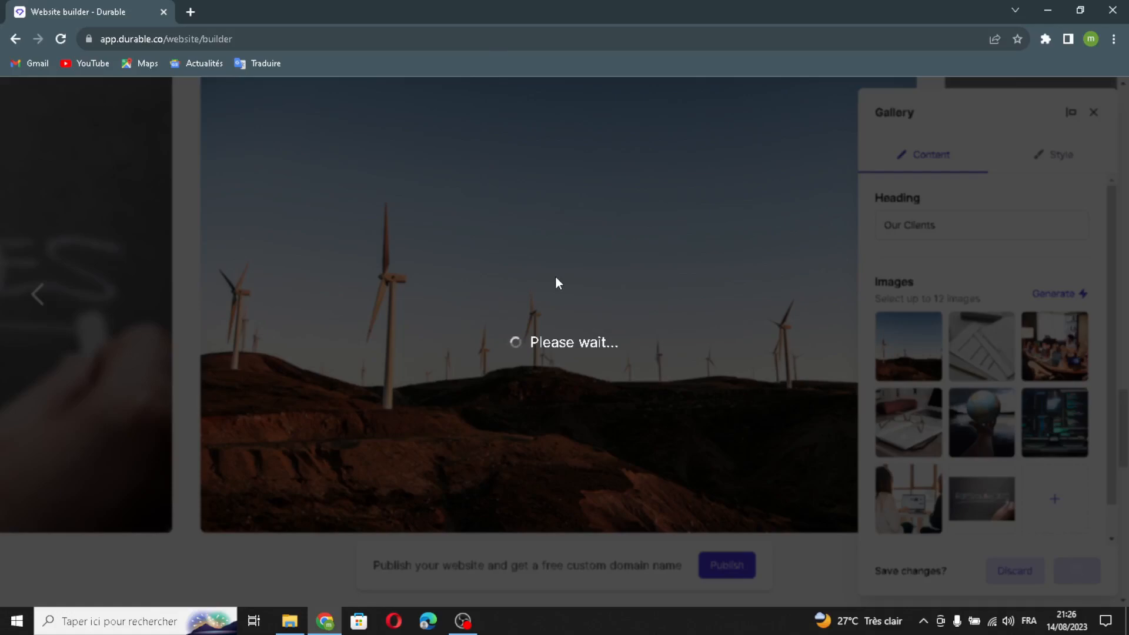
Examine the Location section's heading, business address and additional text field options, and close its editor without changes
scroll(622, 412, down, 2)
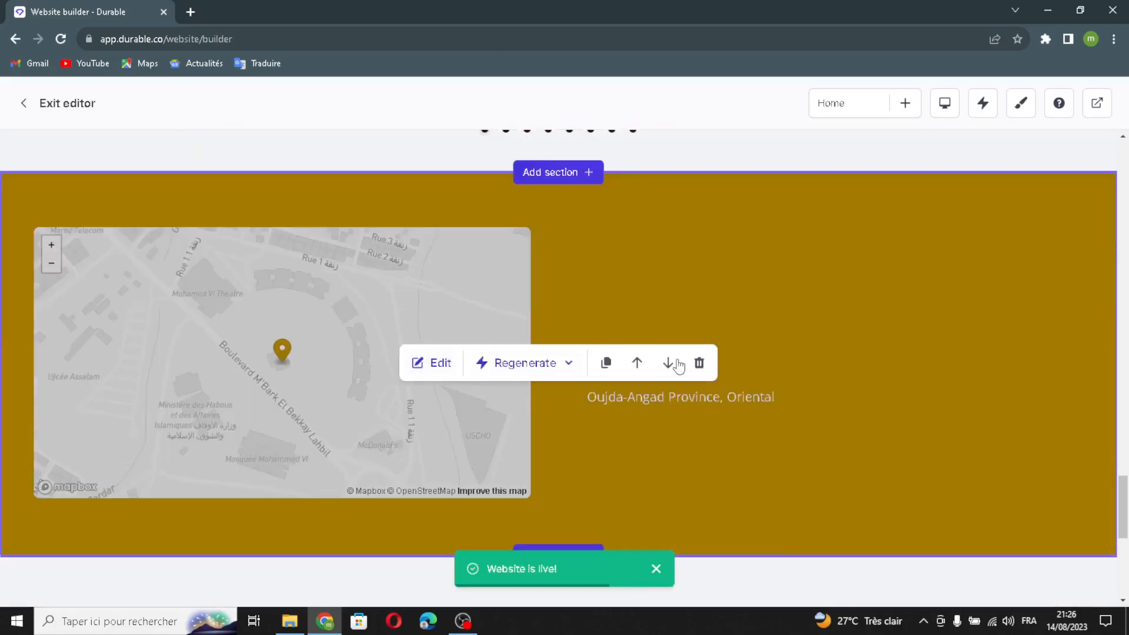
click(435, 363)
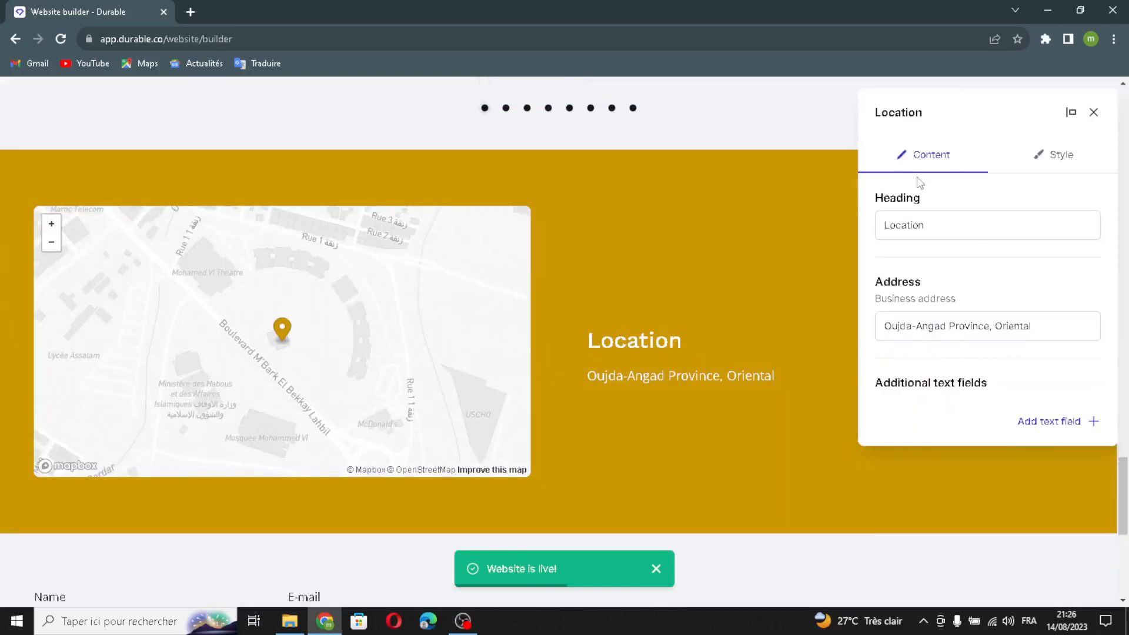
click(926, 224)
drag(1024, 222, 864, 234)
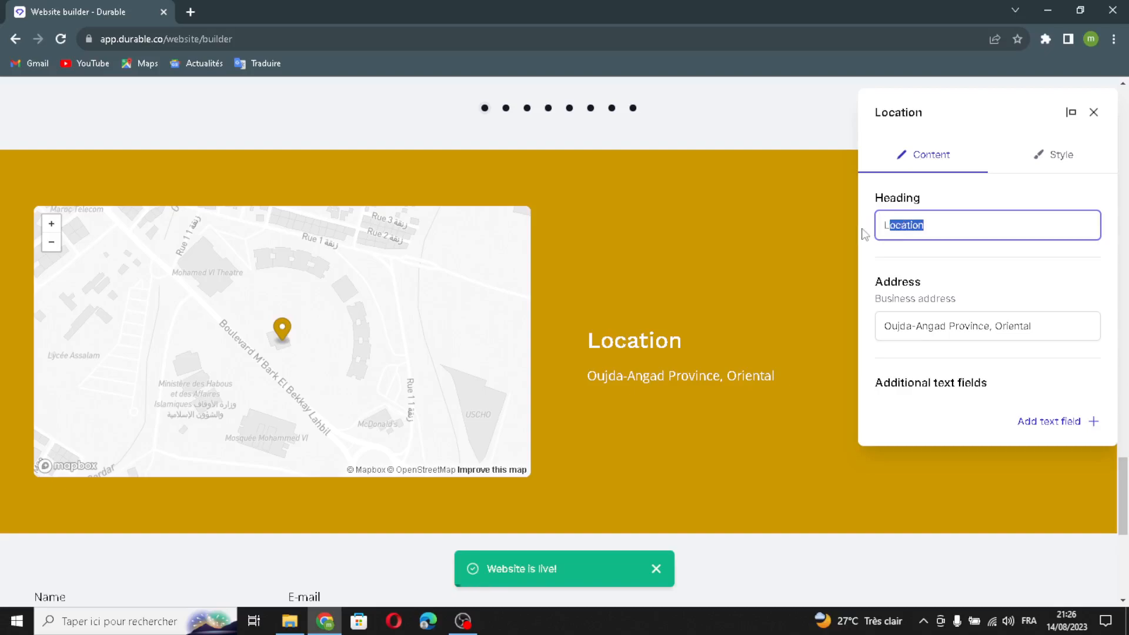
click(1084, 318)
drag(1084, 319, 1001, 357)
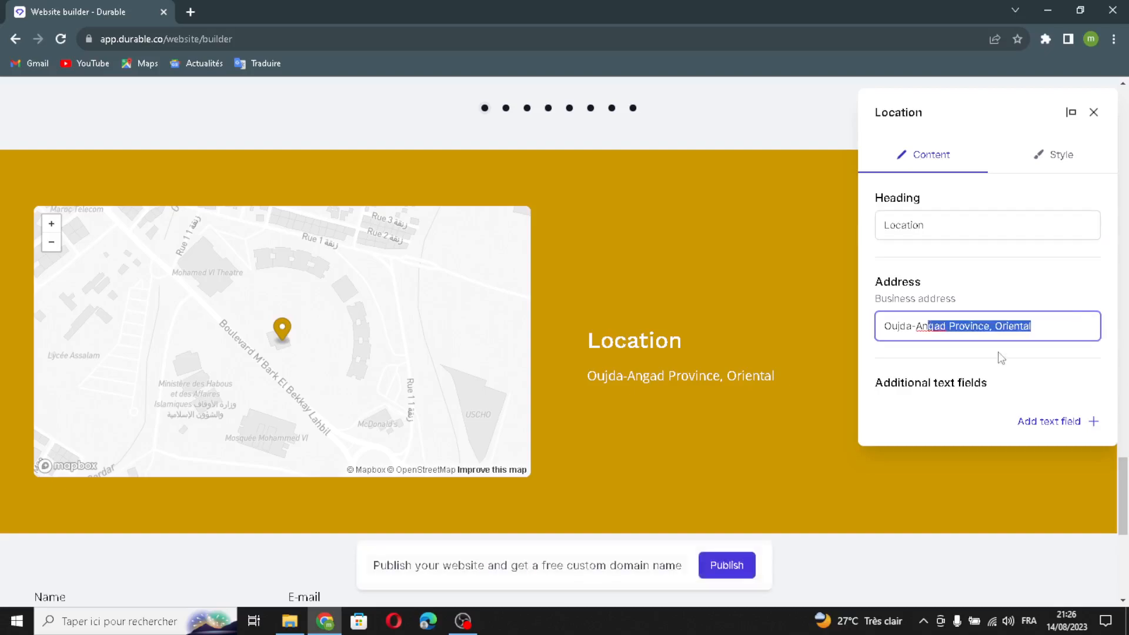
click(1001, 357)
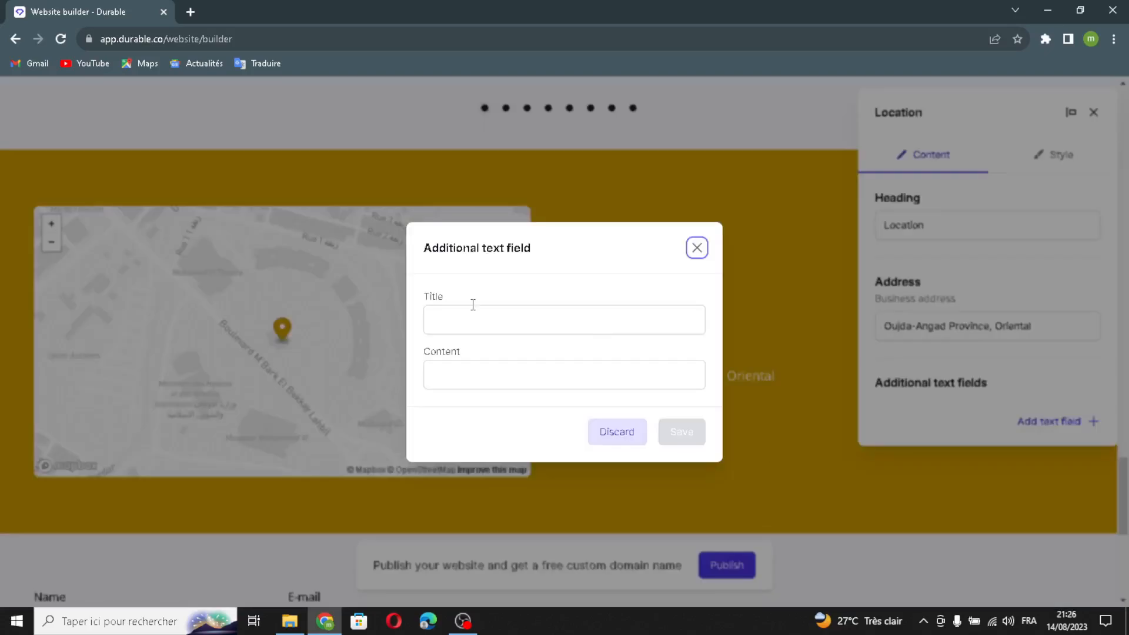
click(552, 350)
click(705, 255)
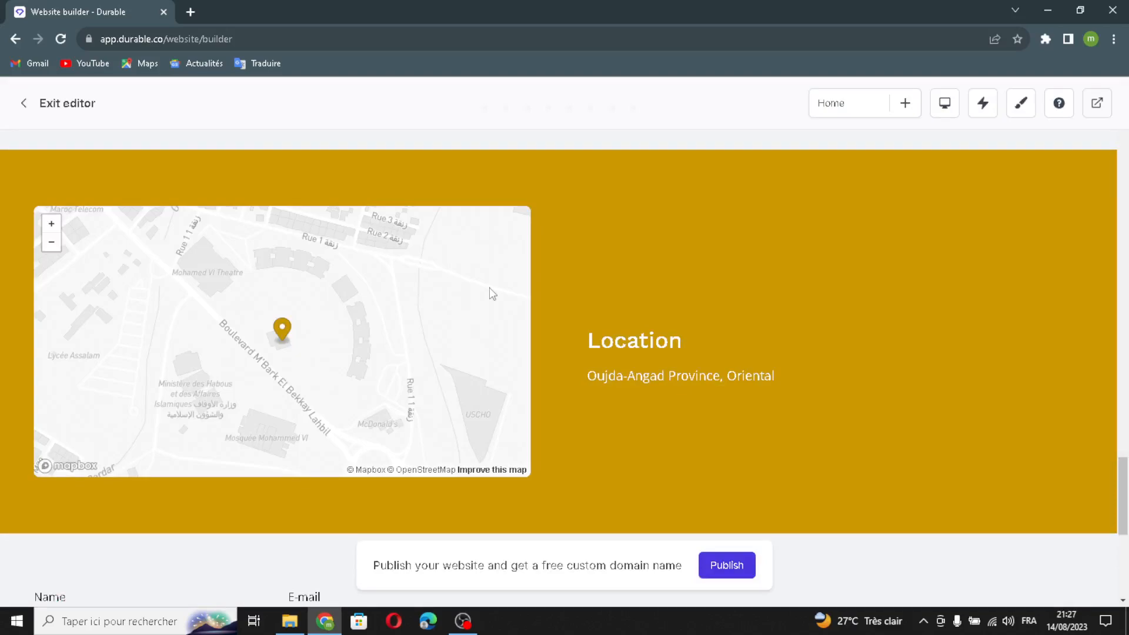
Centre the contact form's Submit Your Inquiry heading, and view the custom fields available for the form
scroll(445, 395, down, 1)
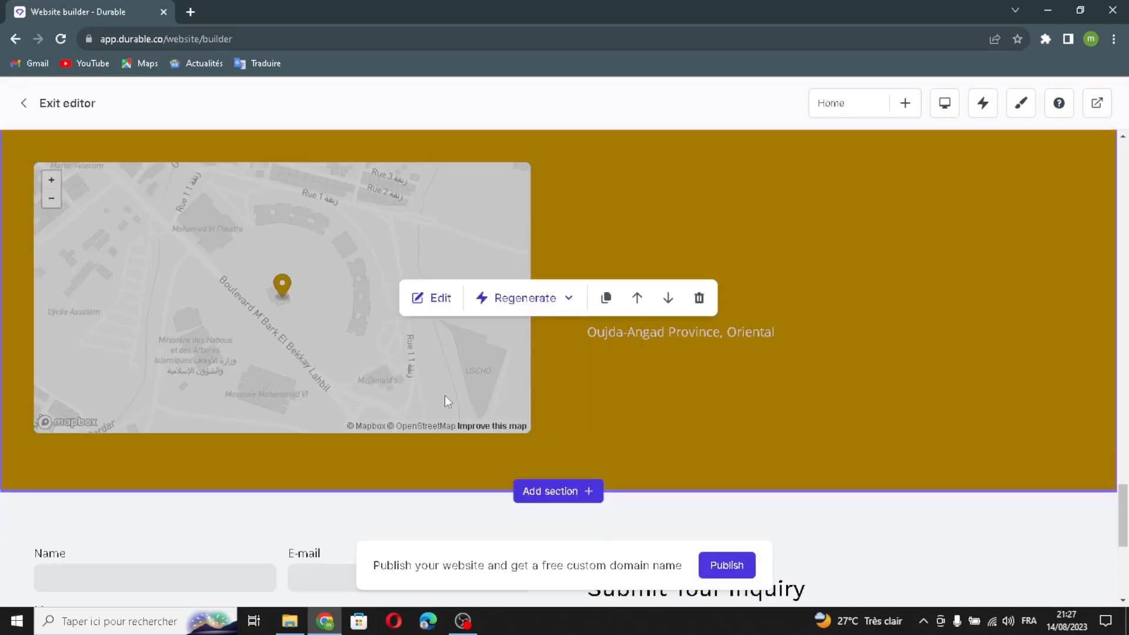
scroll(444, 395, down, 5)
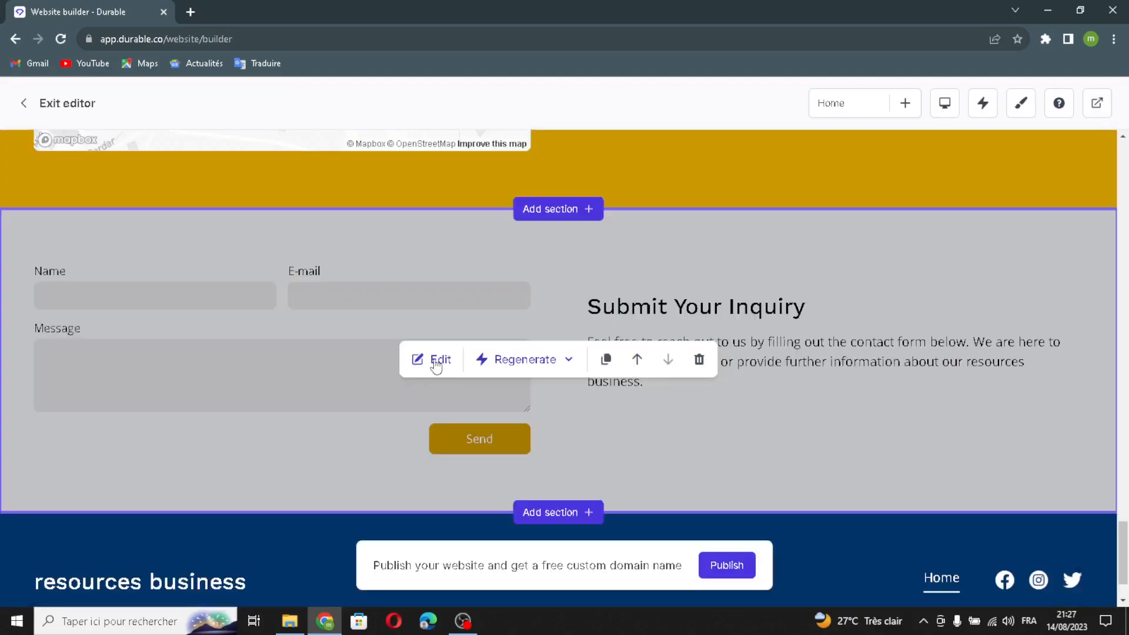
click(436, 364)
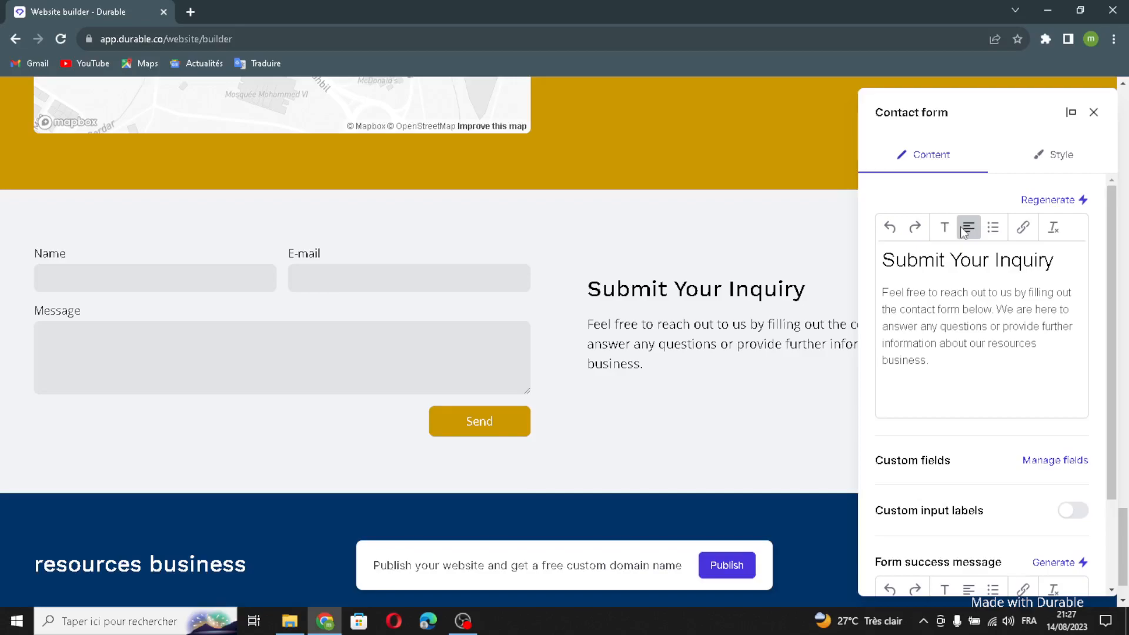
click(963, 232)
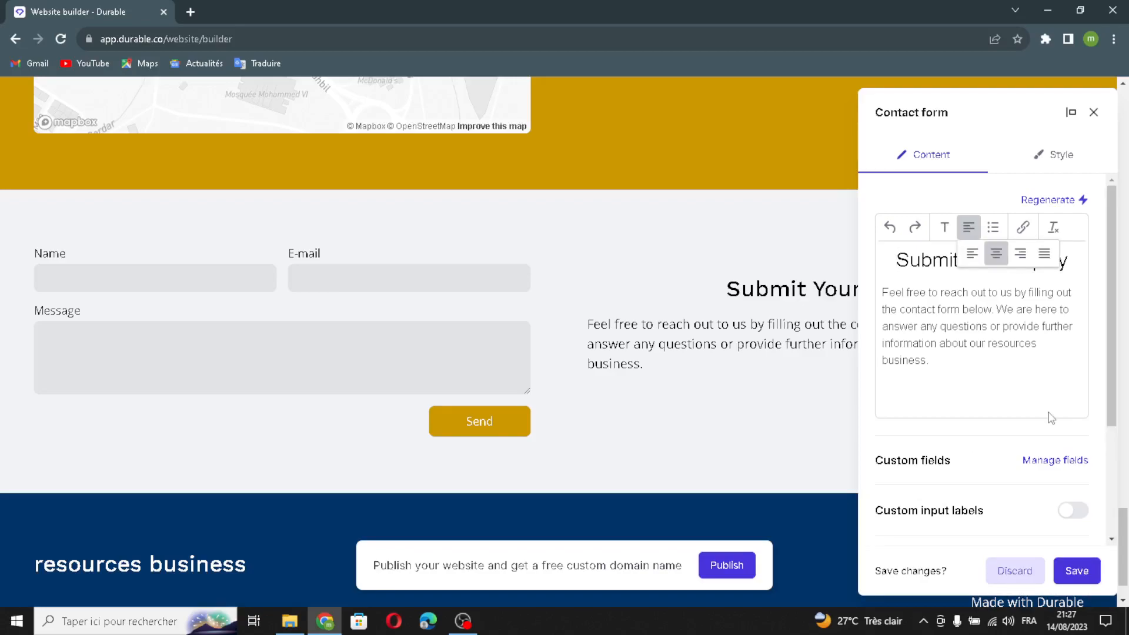
click(926, 466)
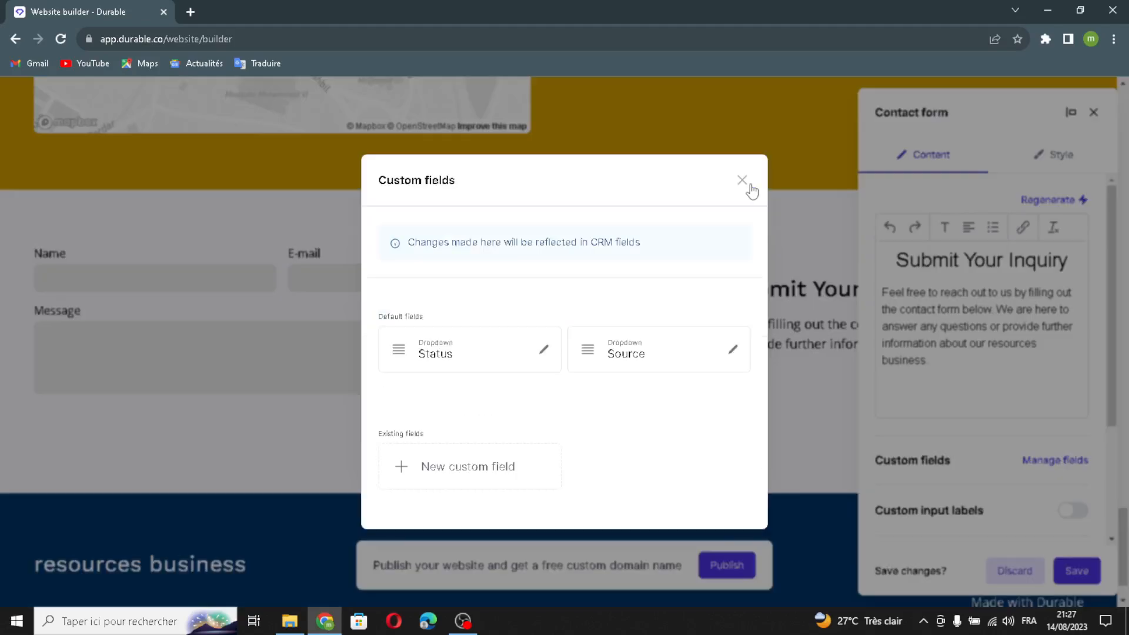
click(746, 182)
Turn on the contact form's custom input labels, generate a form success message with AI, and save the section
scroll(1002, 456, down, 3)
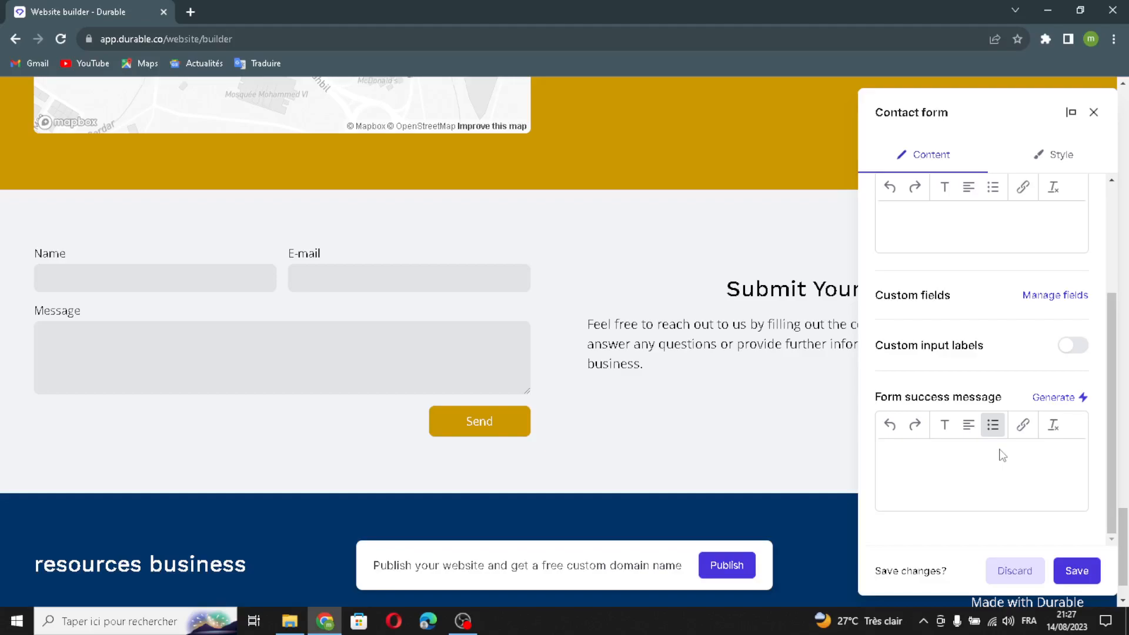
click(1073, 345)
scroll(918, 398, down, 3)
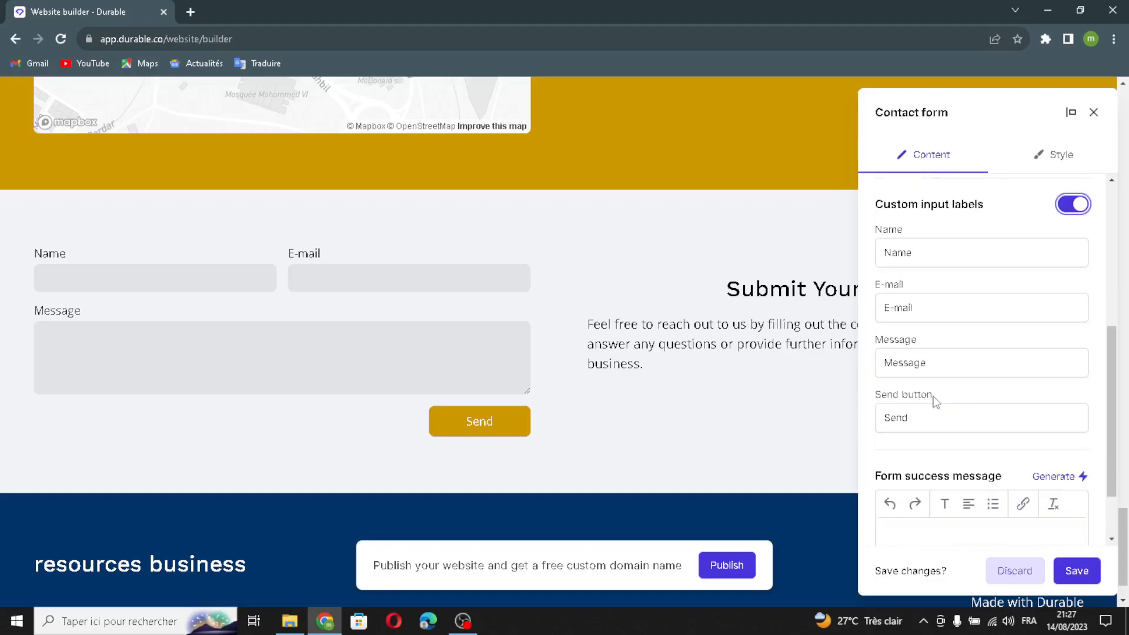
scroll(951, 421, down, 2)
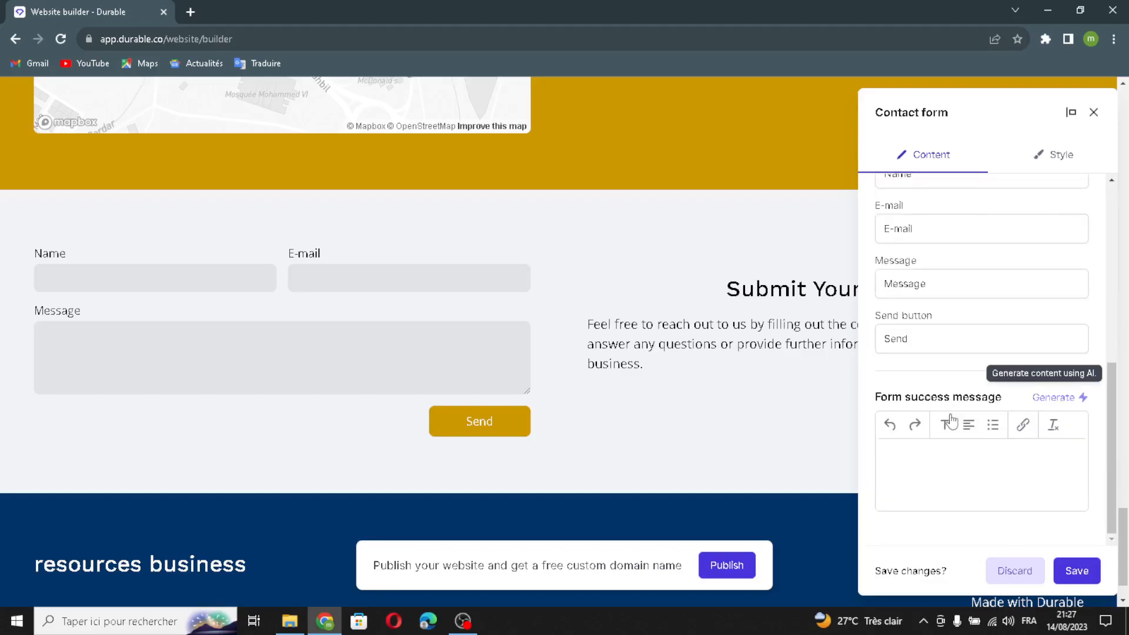
click(1056, 397)
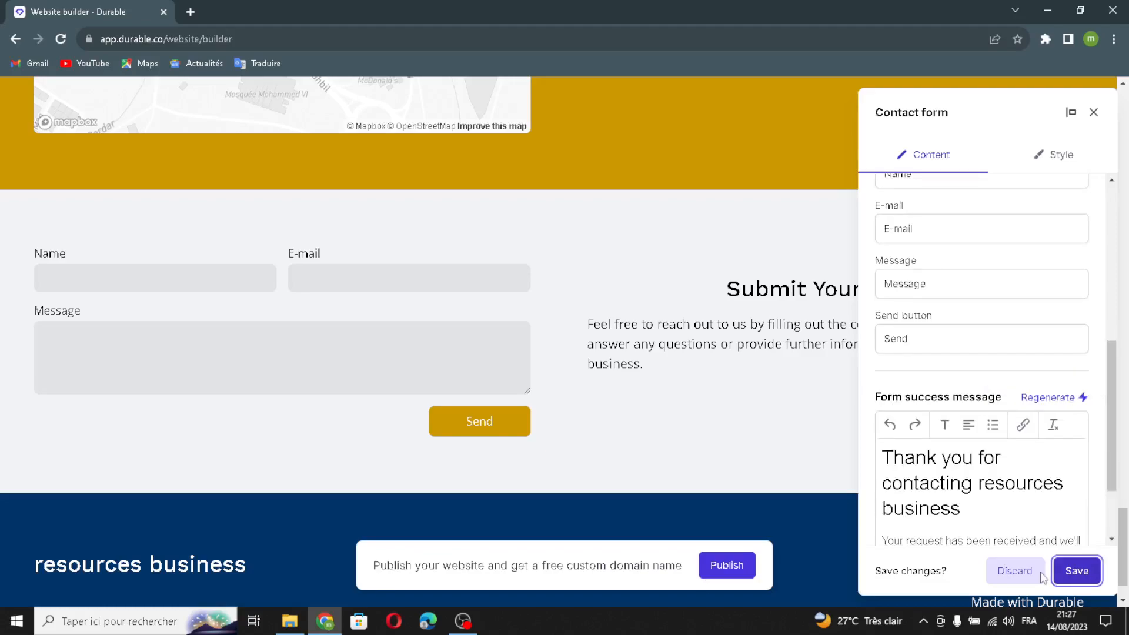
click(1059, 571)
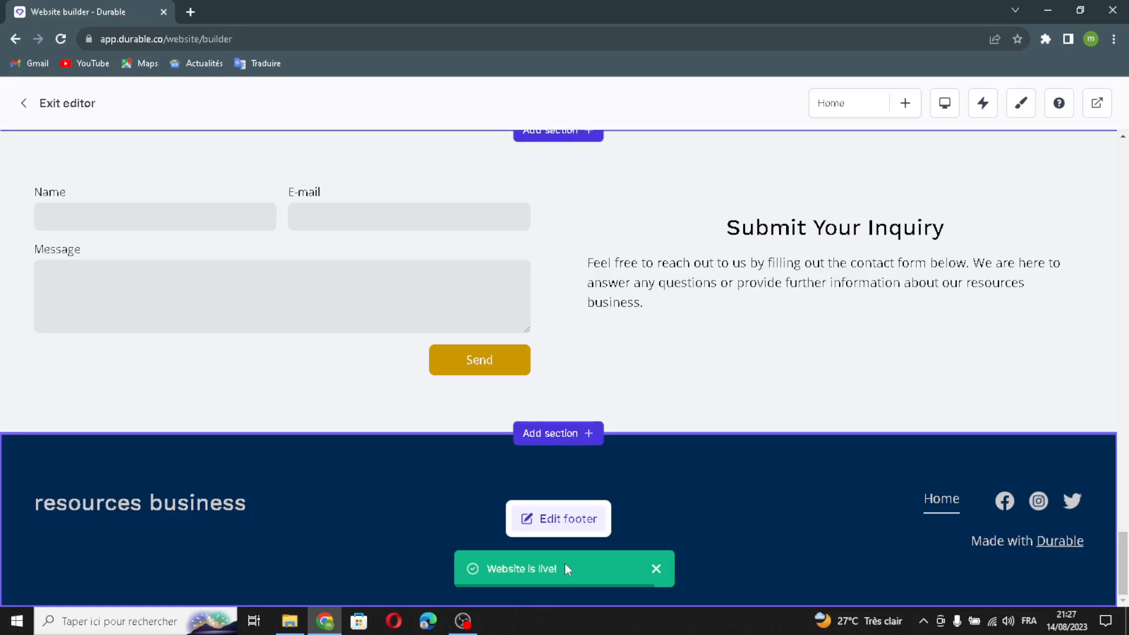
Open the footer for editing and turn on the option that replaces the company name with a logo
click(559, 519)
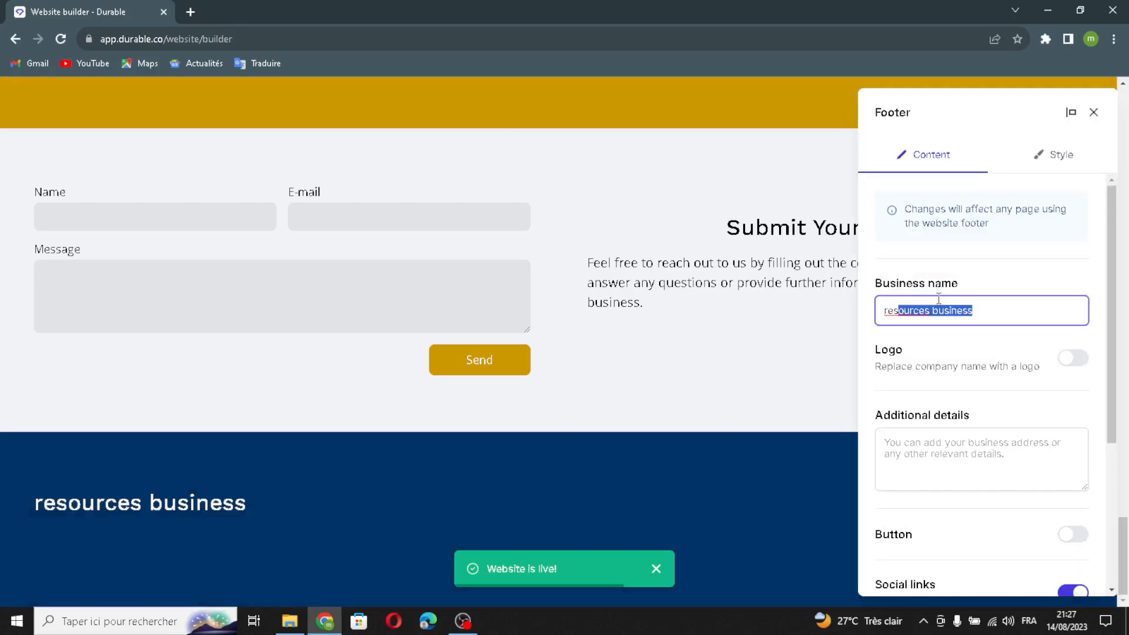
drag(938, 299, 948, 132)
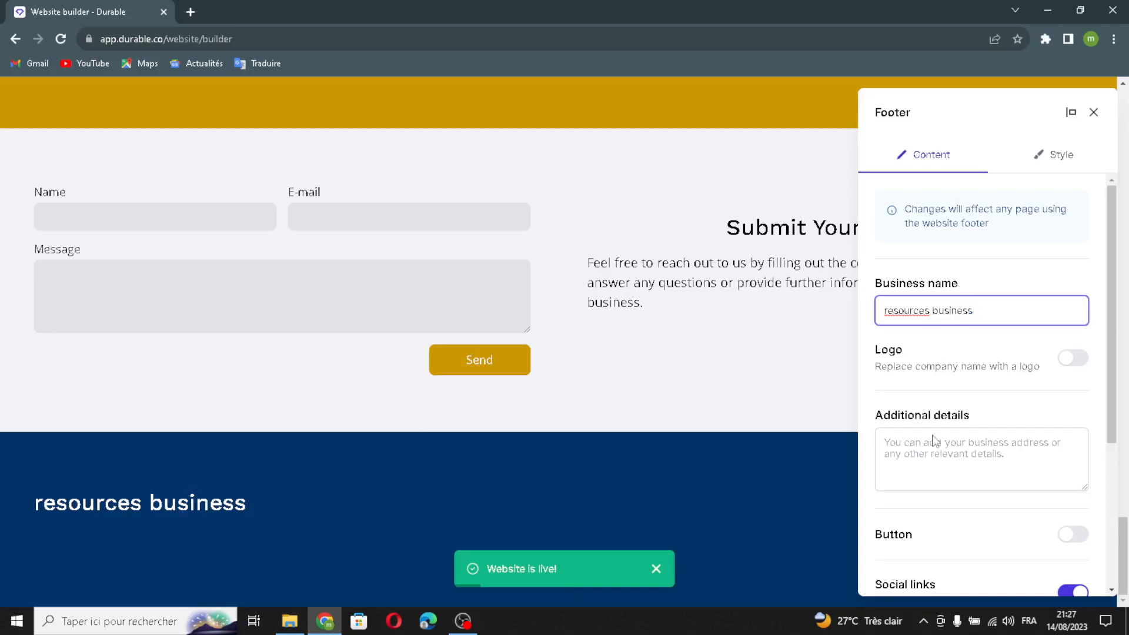
click(1073, 358)
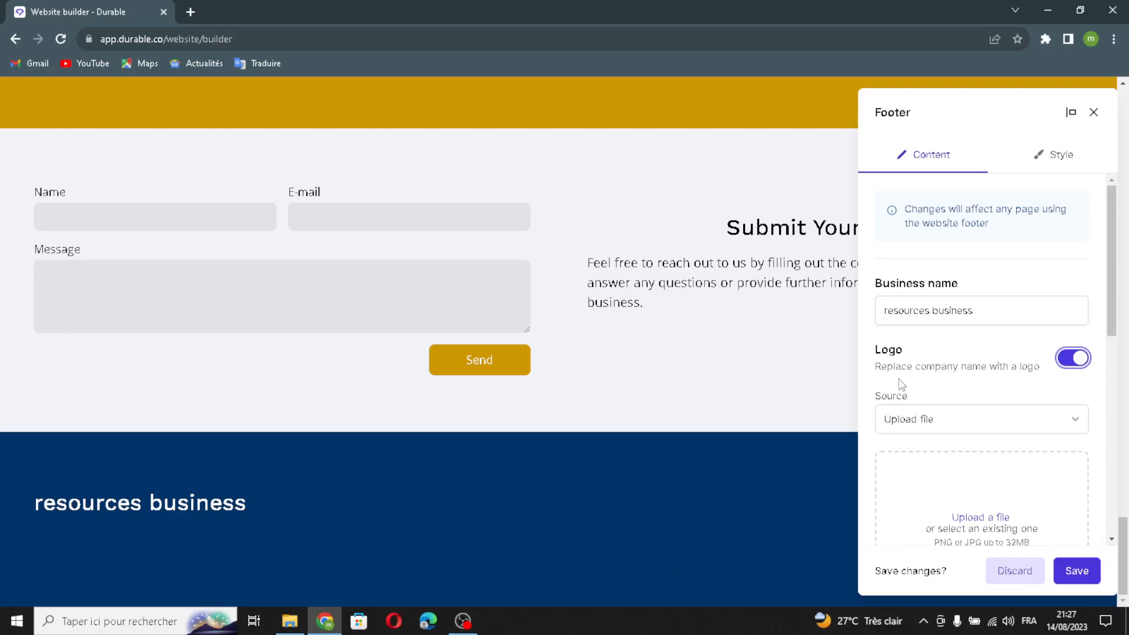
Try the footer's button option to view its label and link settings, and turn the option back off
scroll(998, 360, down, 2)
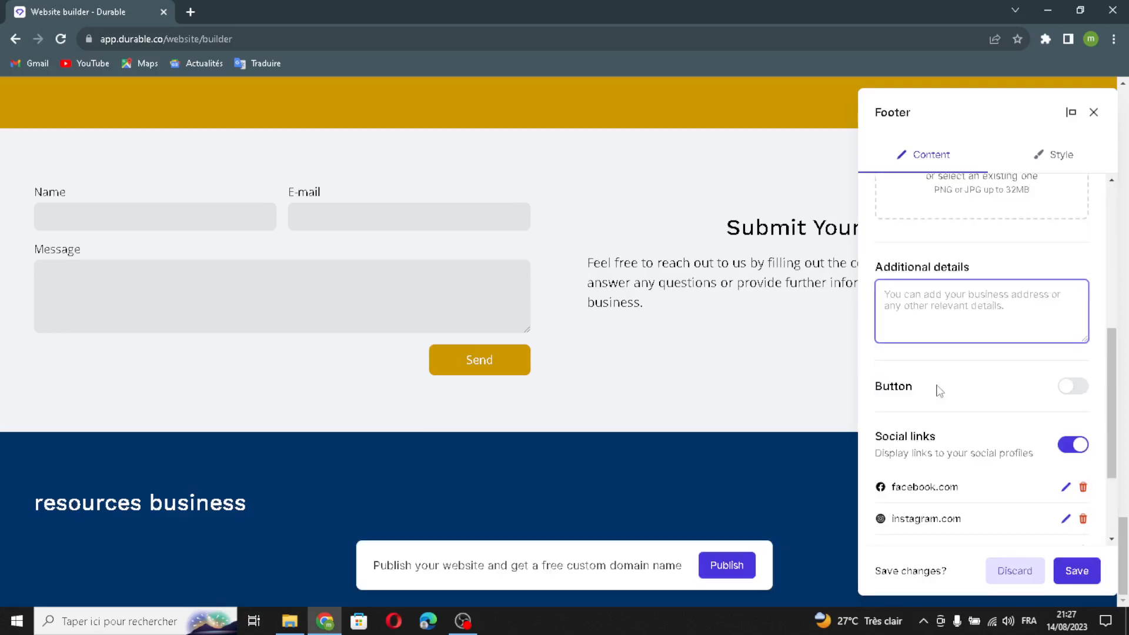
scroll(938, 391, down, 1)
click(885, 316)
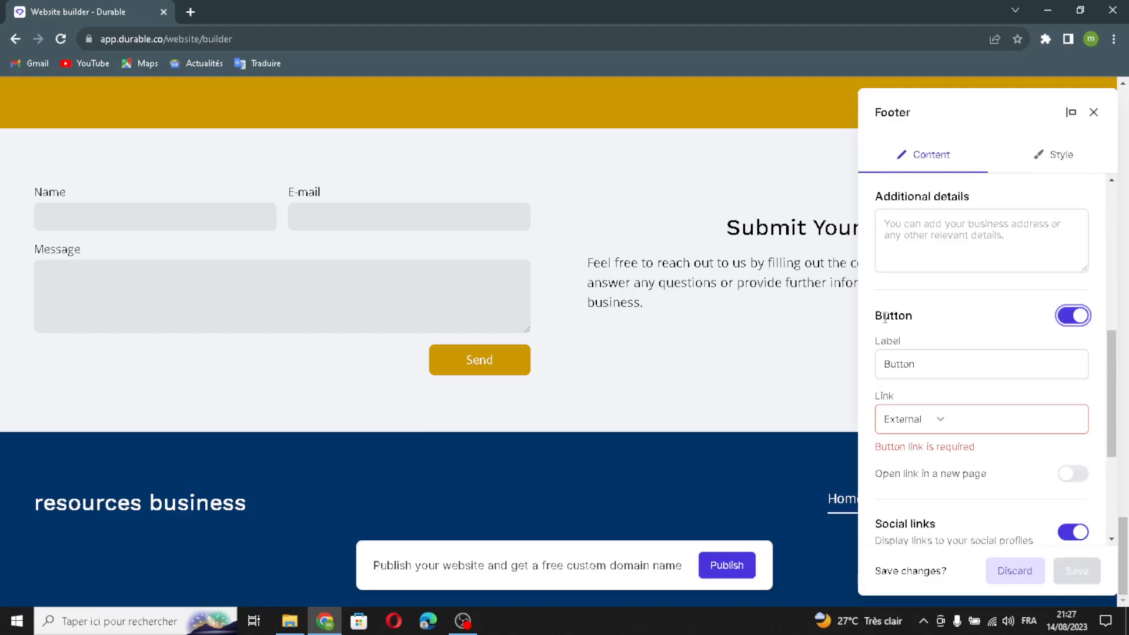
click(1073, 316)
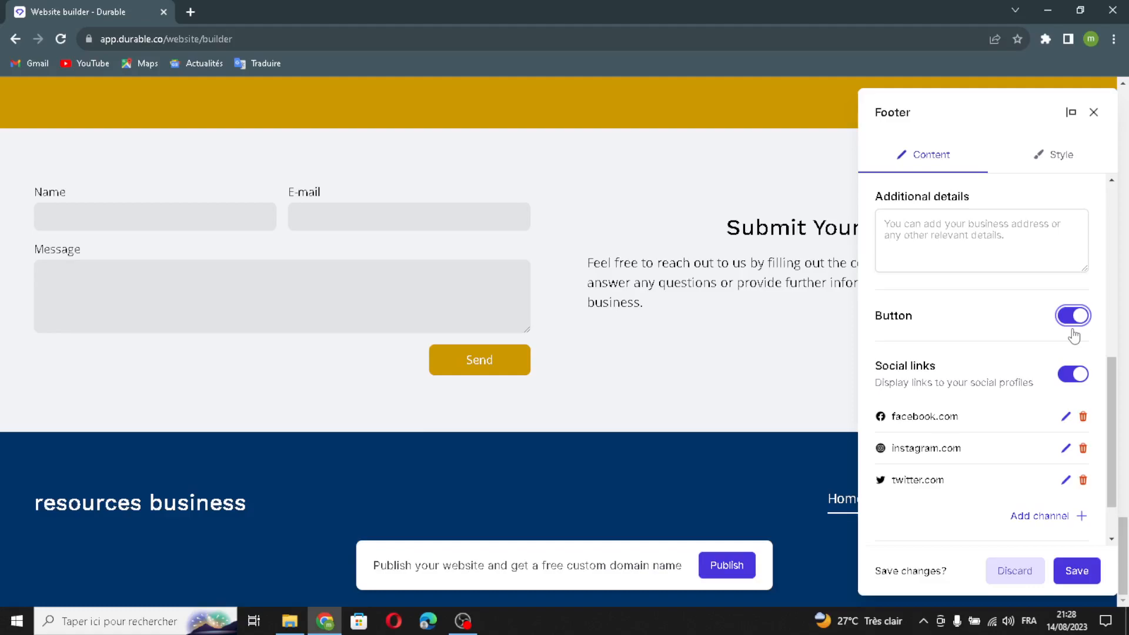
click(1072, 322)
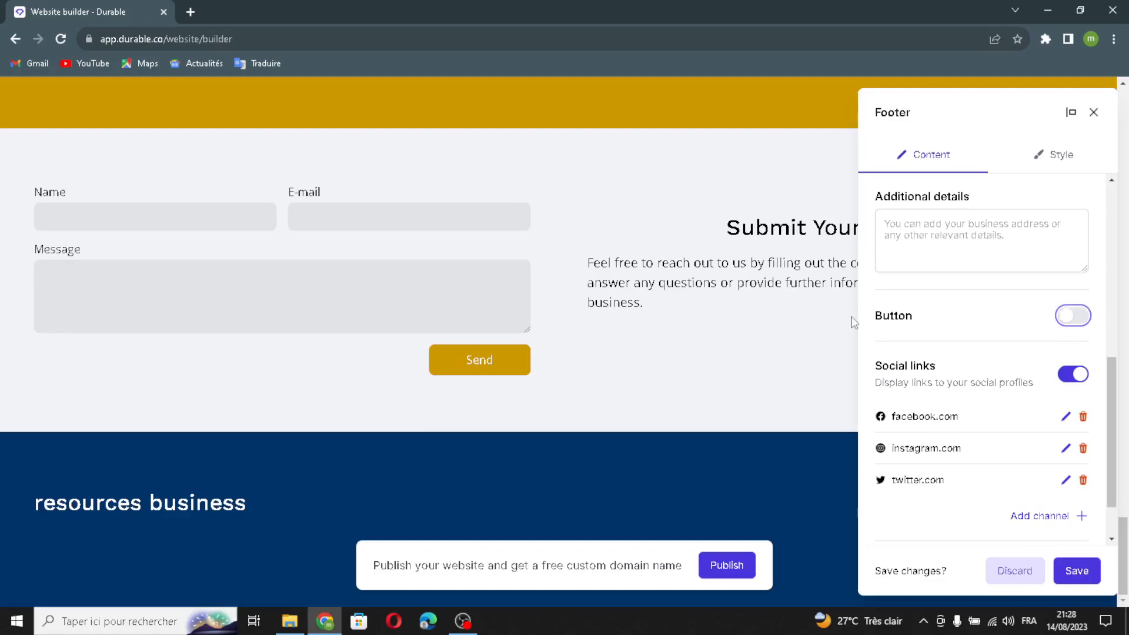
View the type and link fields for a new footer social channel, close them without adding one, and save the footer
scroll(1096, 356, down, 2)
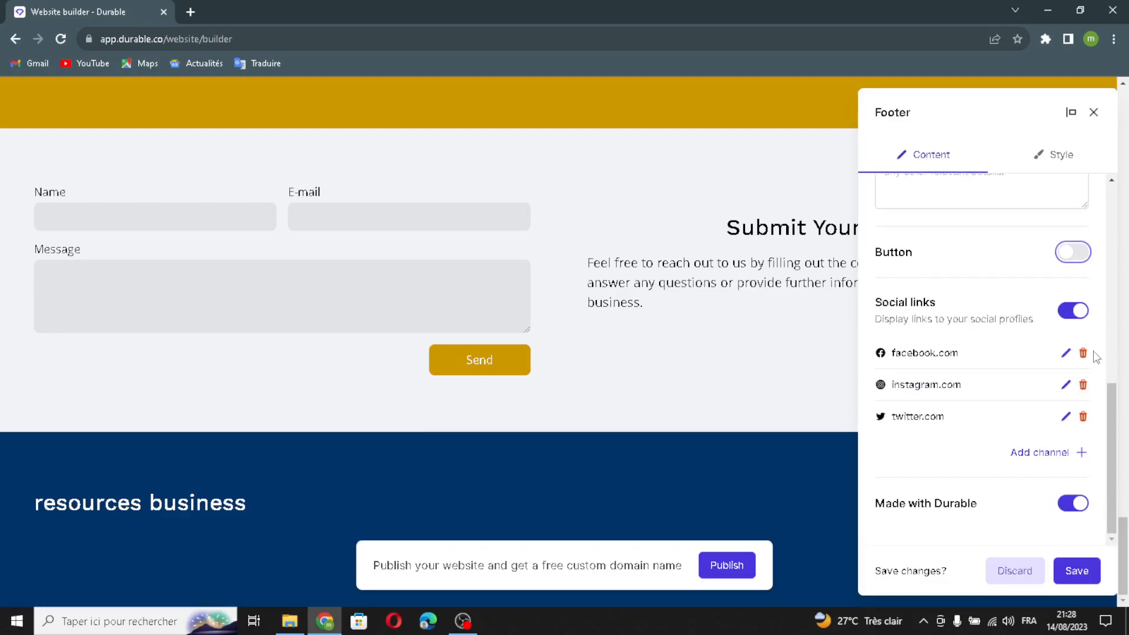
click(1081, 452)
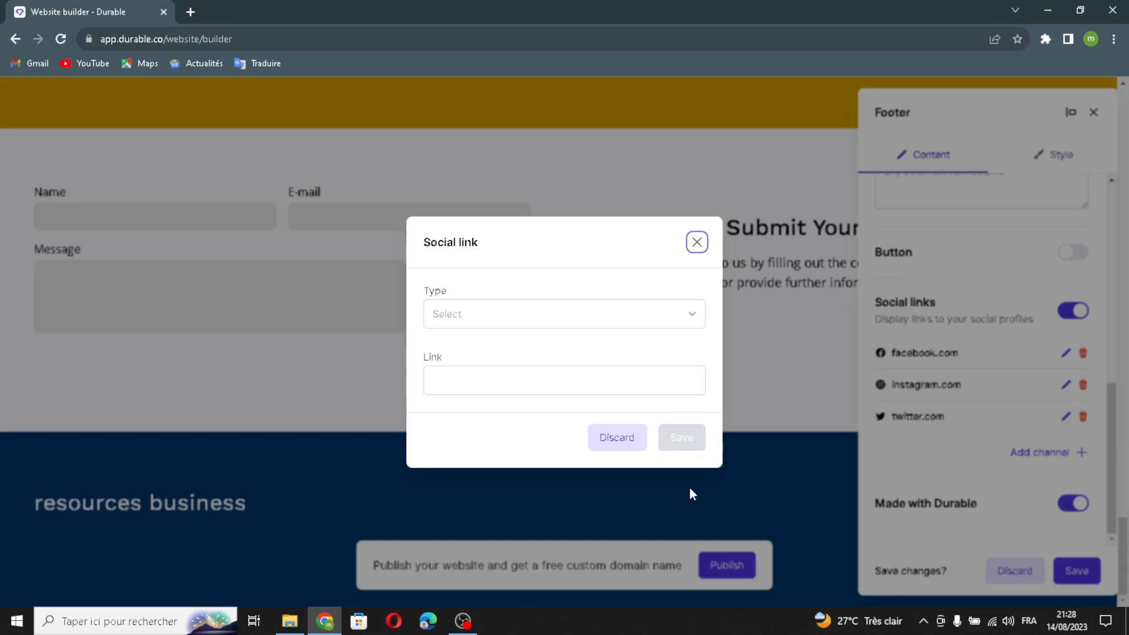
click(491, 315)
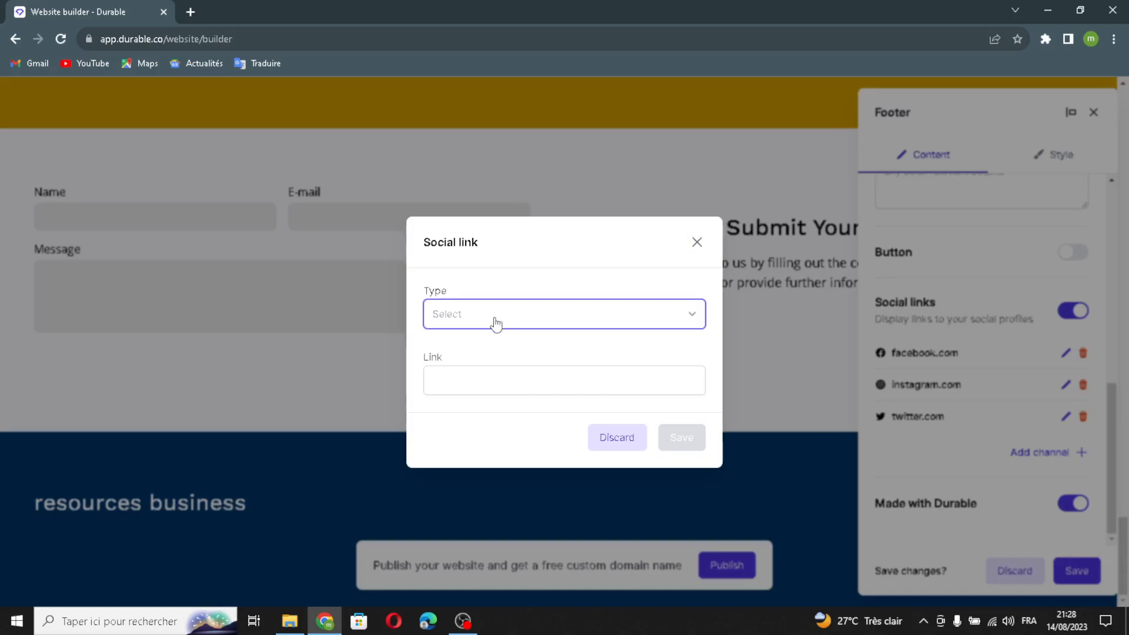
key(Tab)
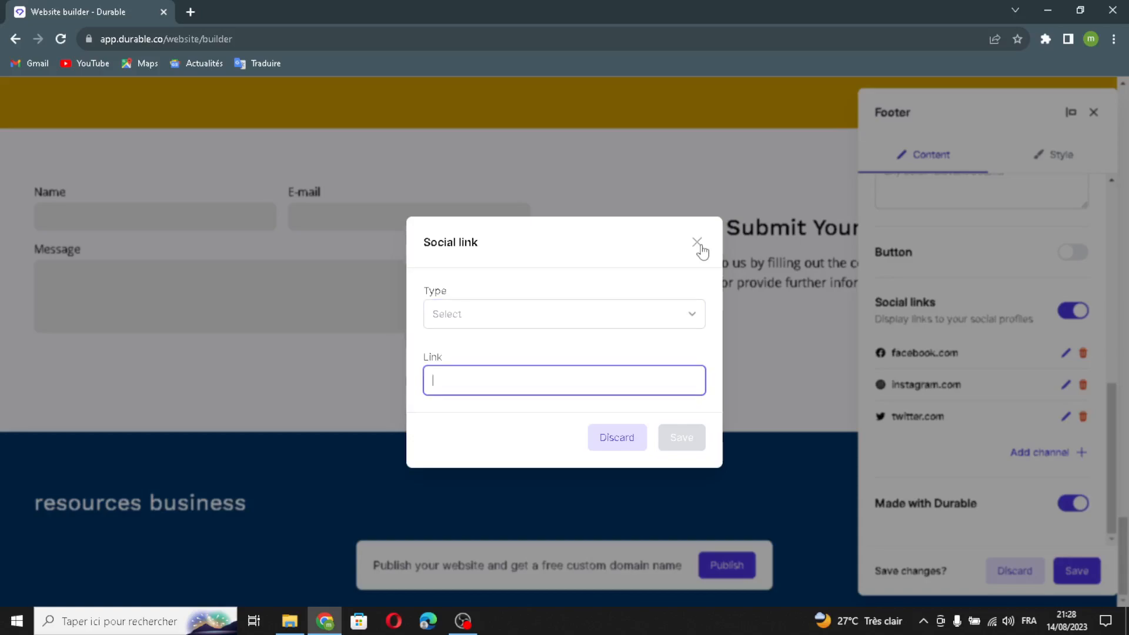
click(699, 244)
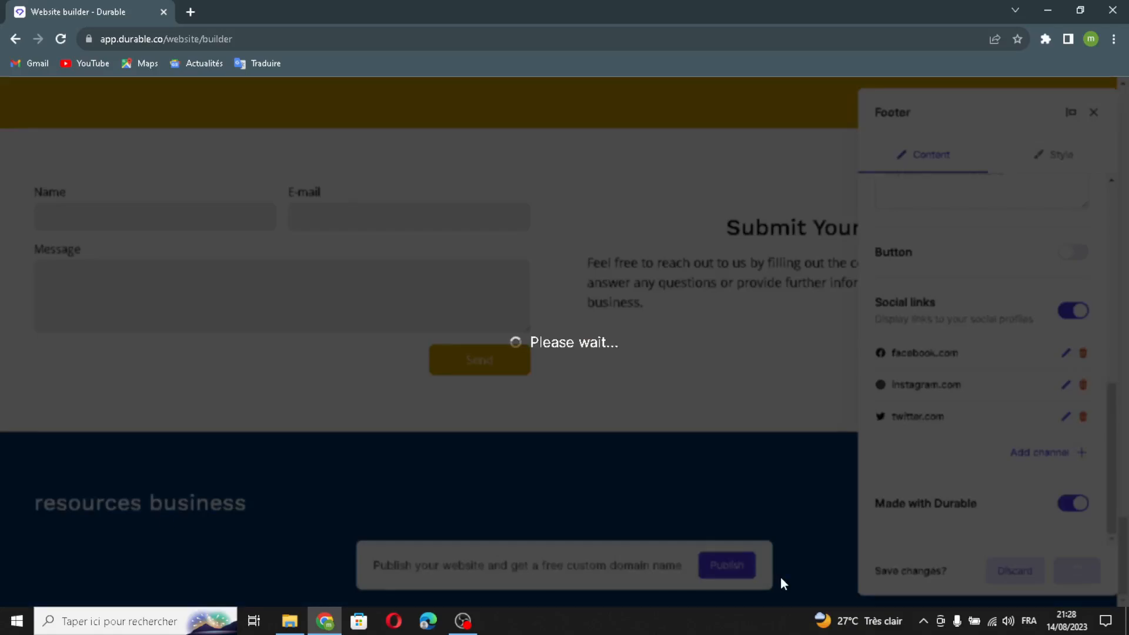
Regenerate the contact form section's content and the location section's style with AI
click(574, 330)
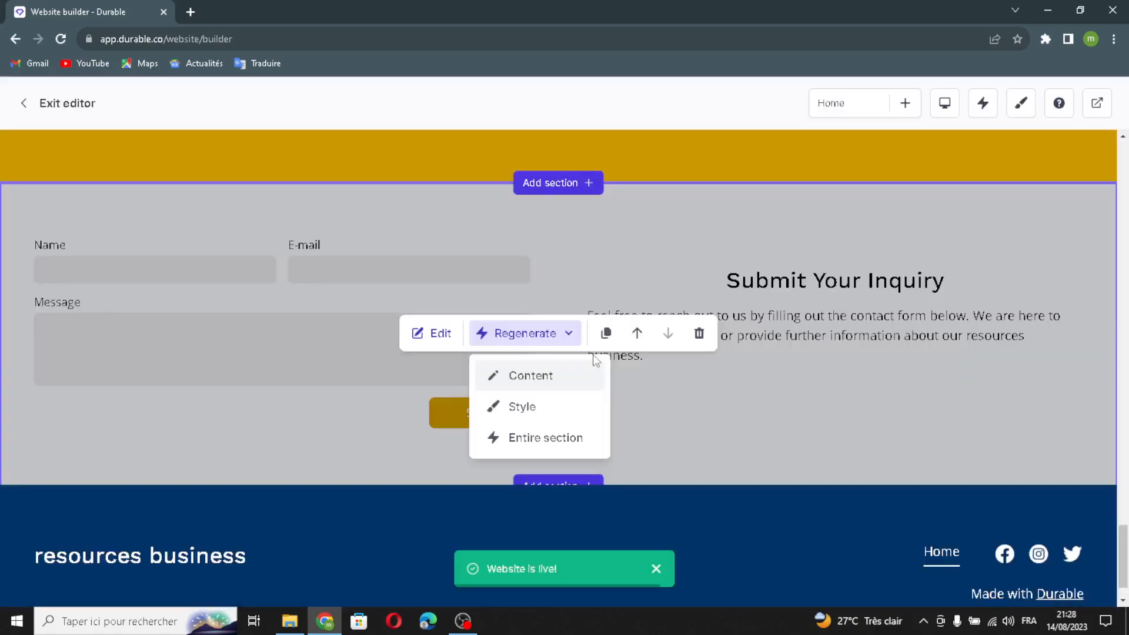
click(593, 356)
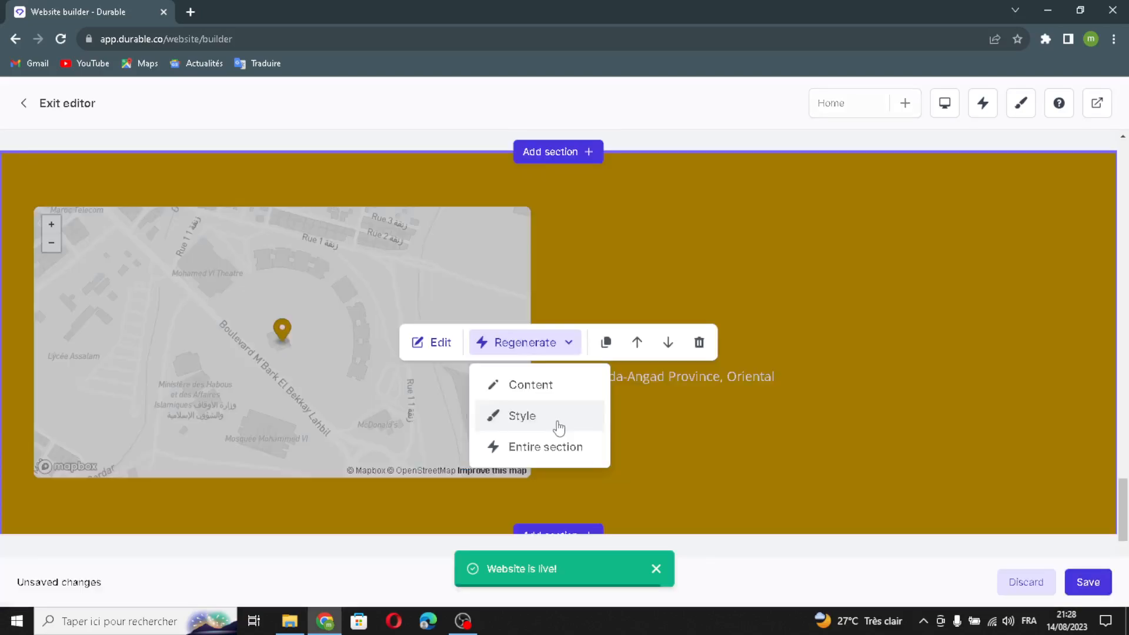
click(558, 428)
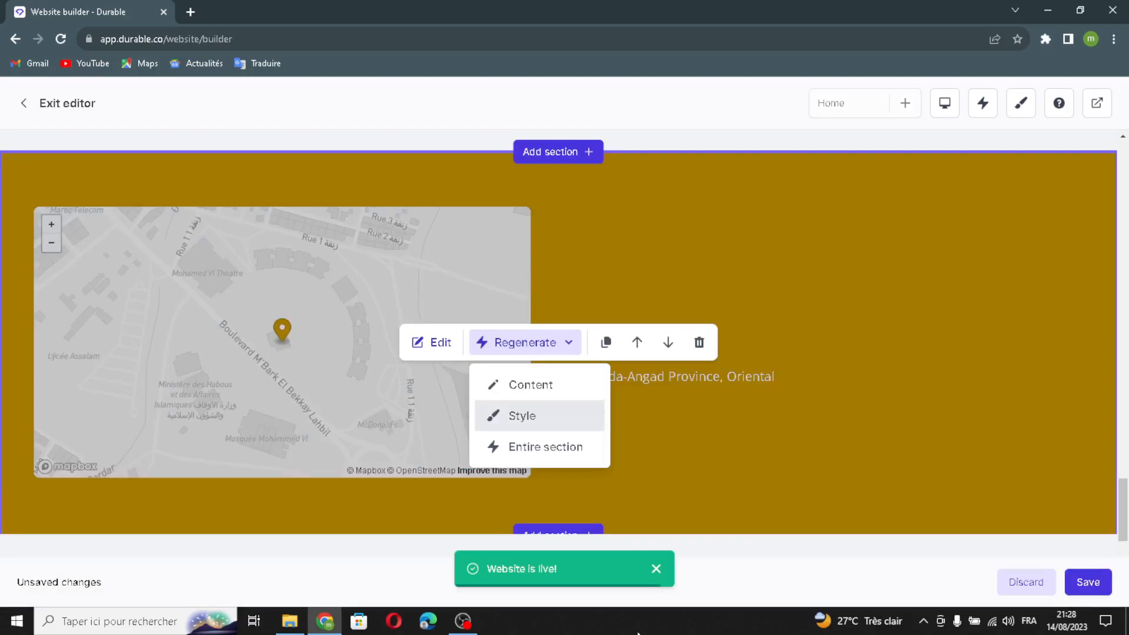
Regenerate the image gallery above the location map with AI, review the regenerated sections, and save the website changes
scroll(534, 184, up, 6)
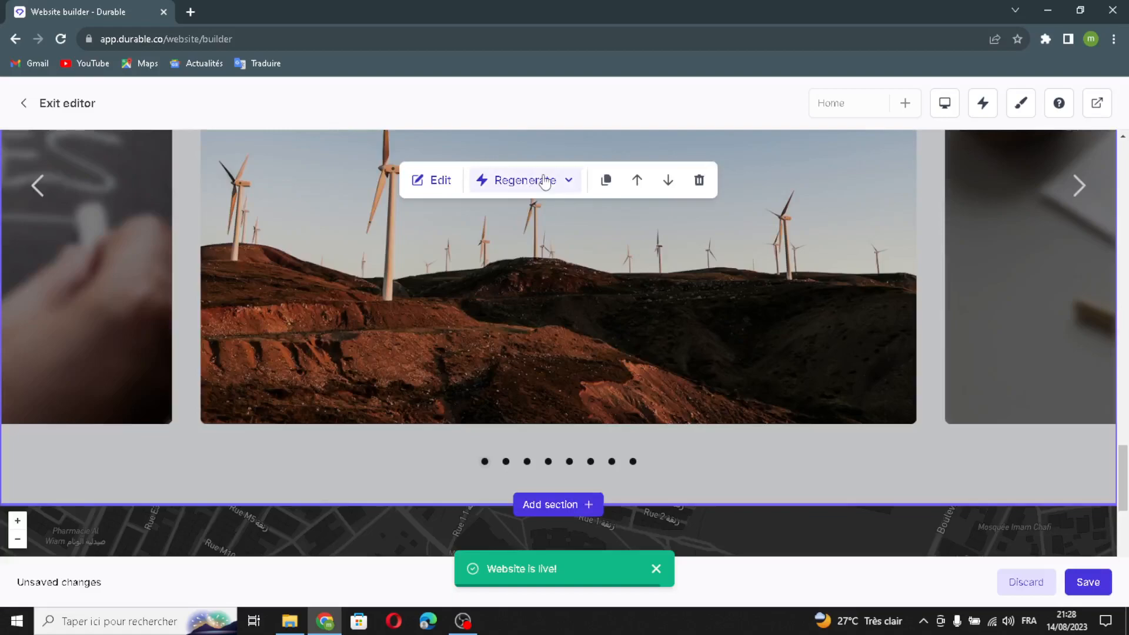
click(544, 180)
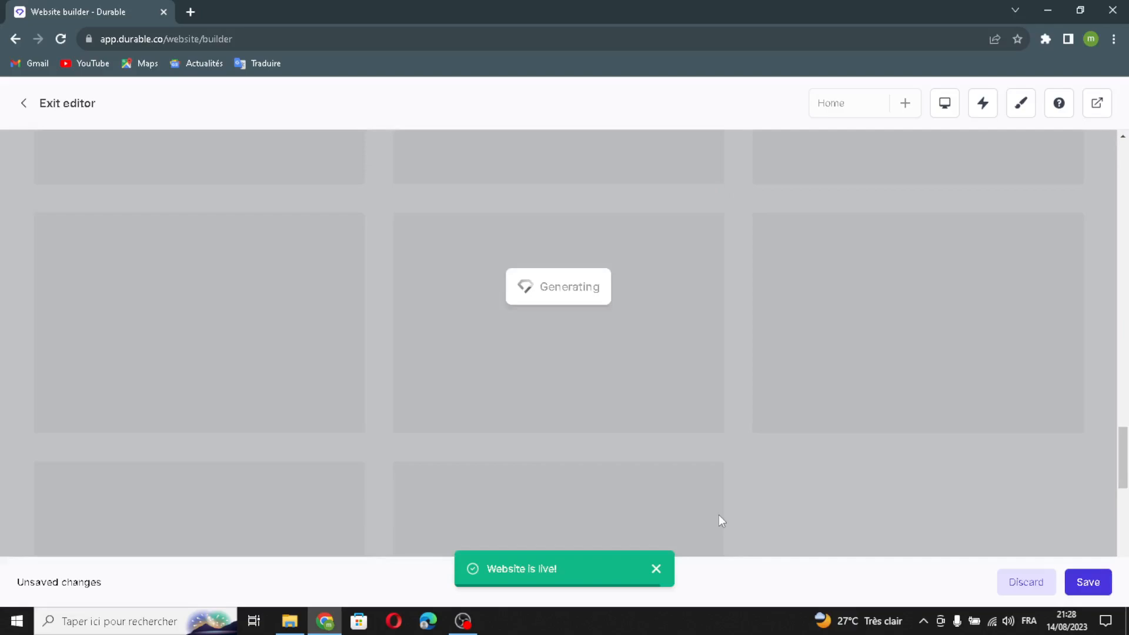
scroll(796, 436, down, 1)
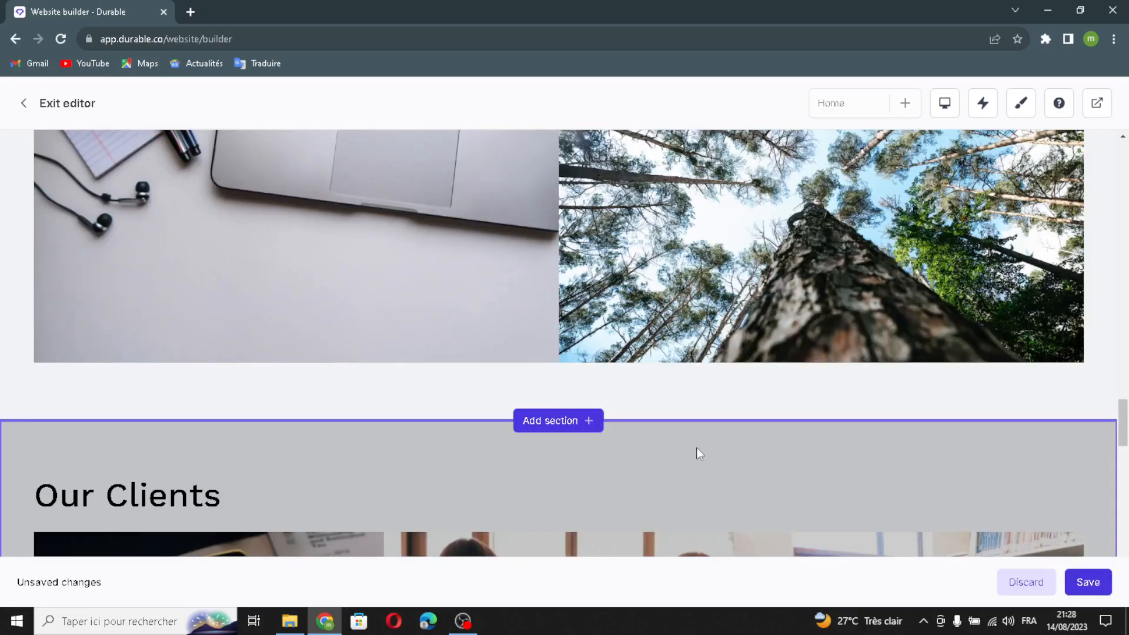
scroll(697, 452, down, 5)
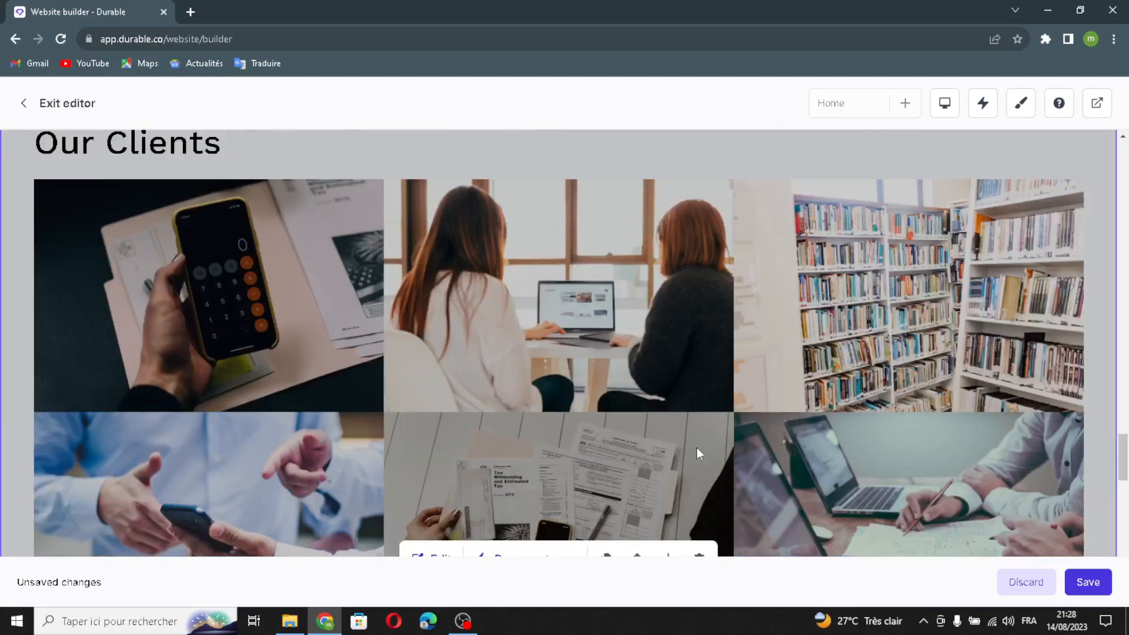
scroll(697, 453, down, 2)
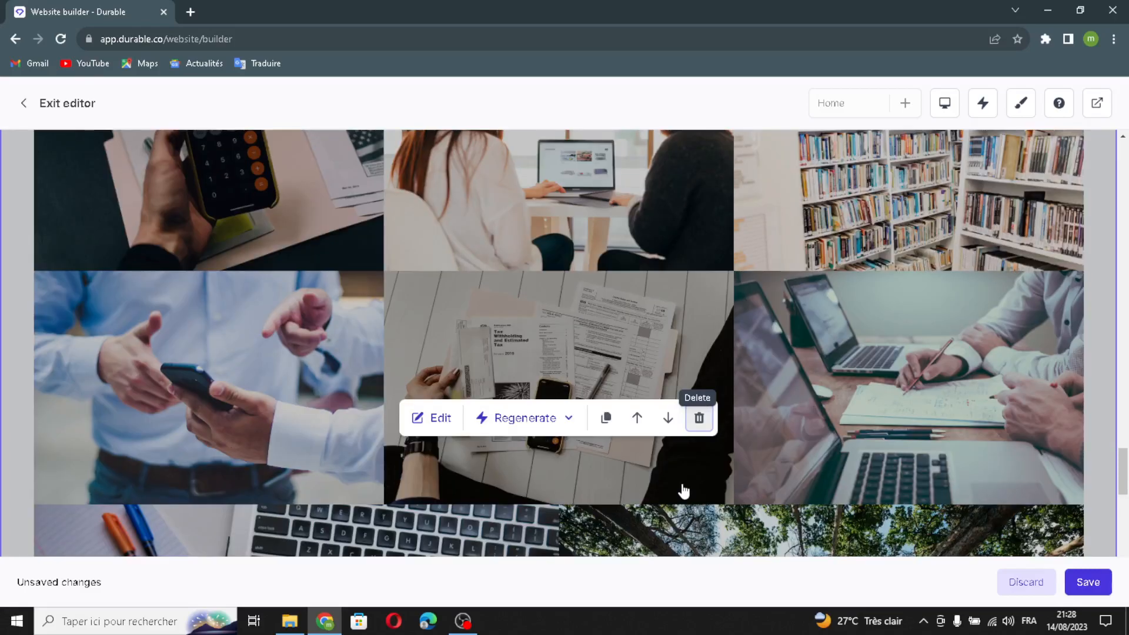
scroll(682, 491, down, 10)
scroll(682, 538, up, 3)
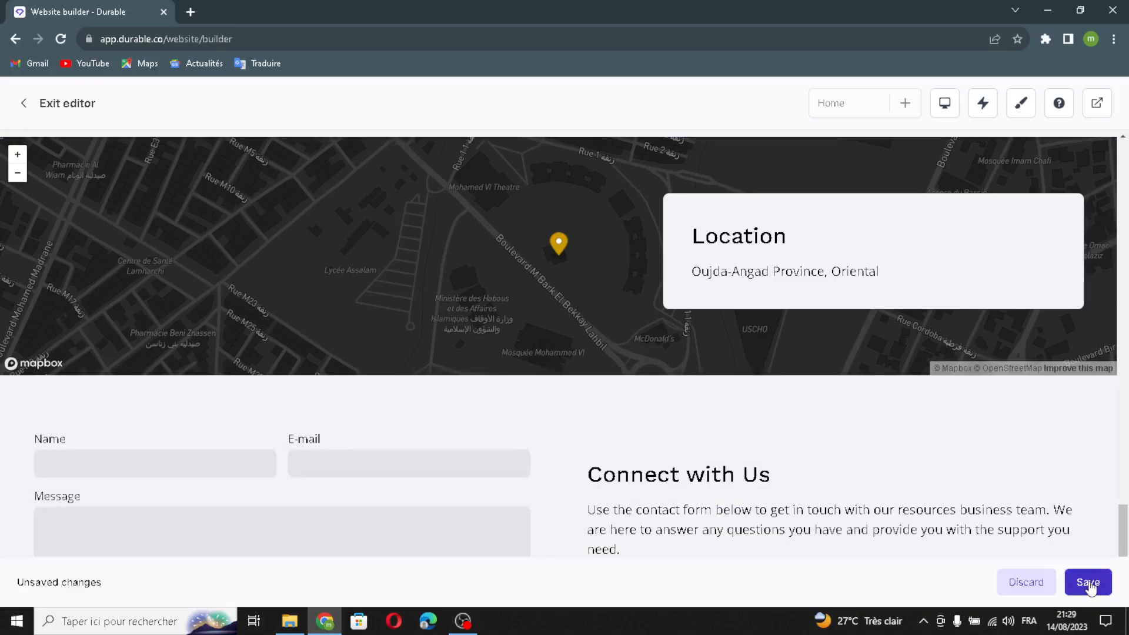
click(1088, 583)
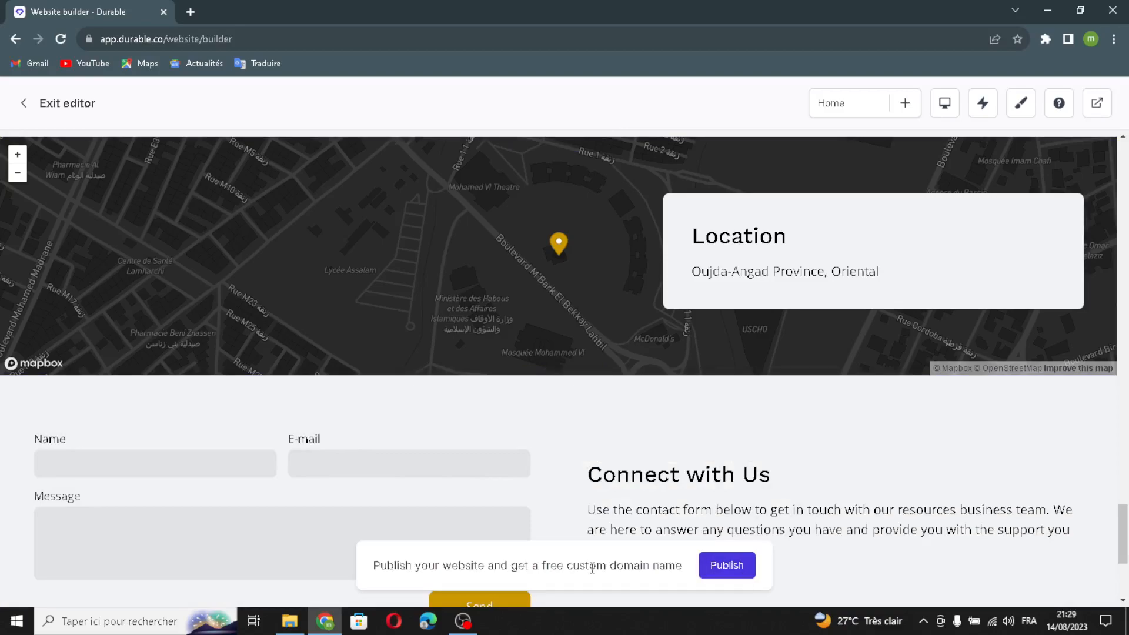
click(471, 630)
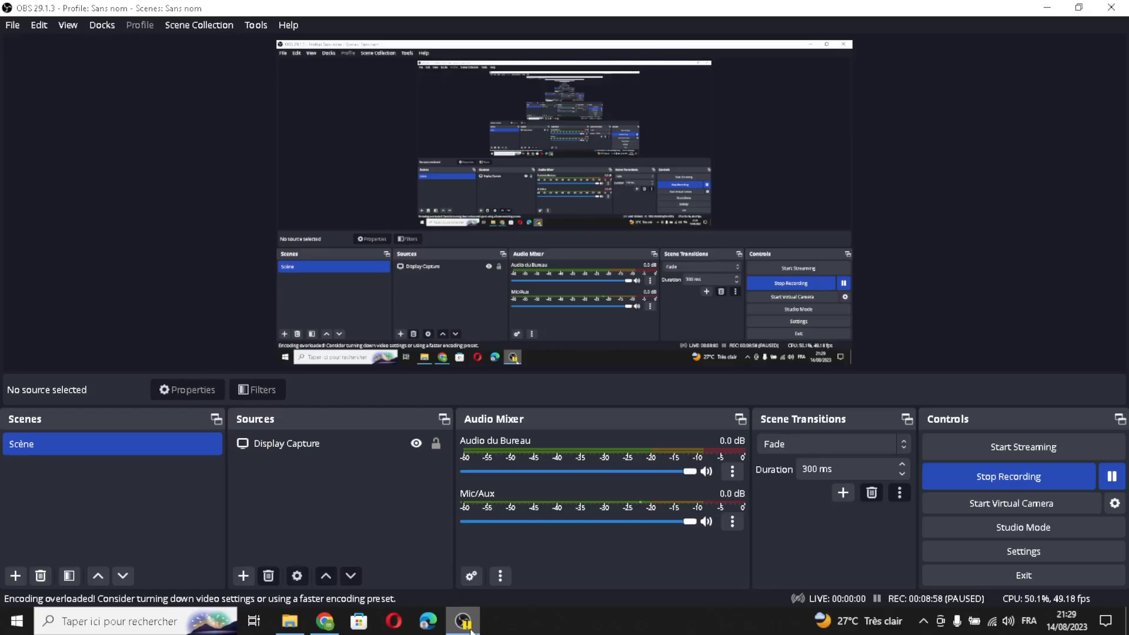
click(471, 629)
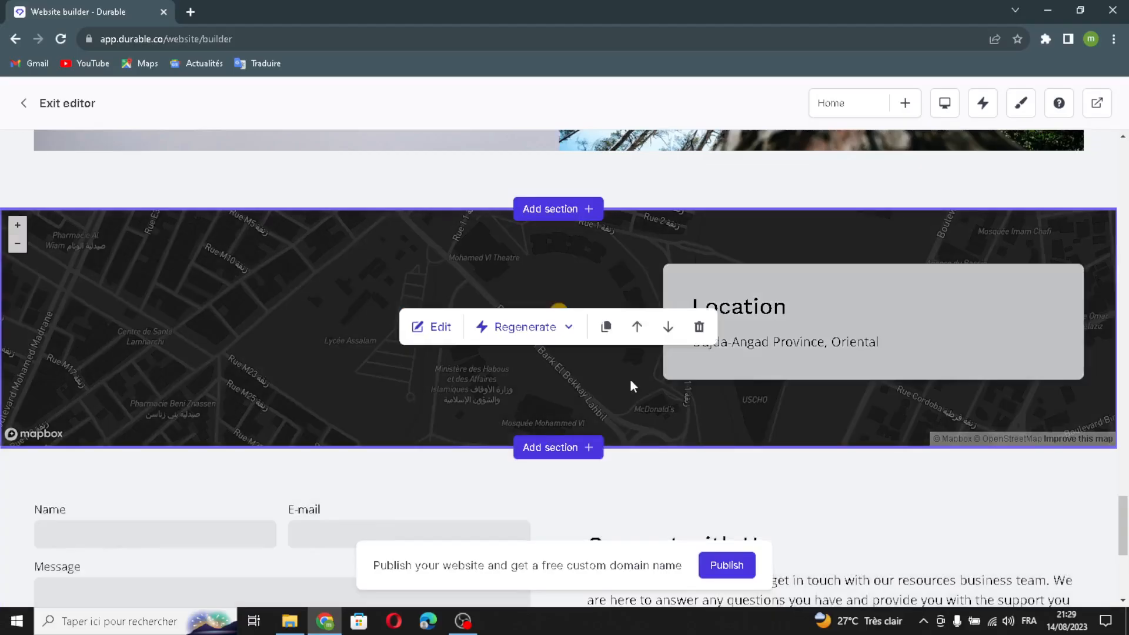